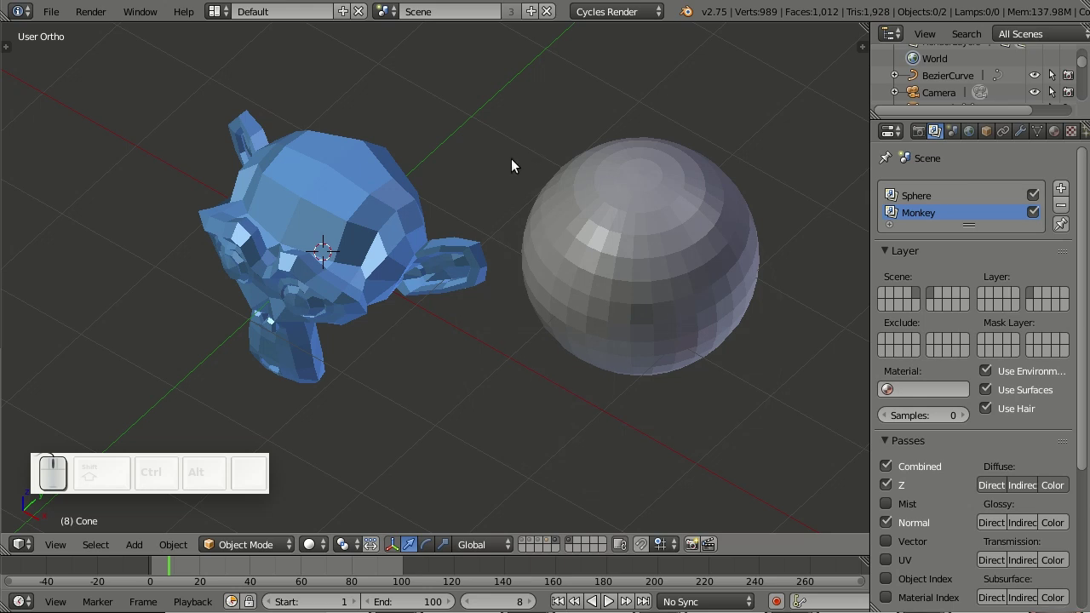
# Select the monkey, then the sphere, and bring up the Render menu
pyautogui.rightClick(377, 246)
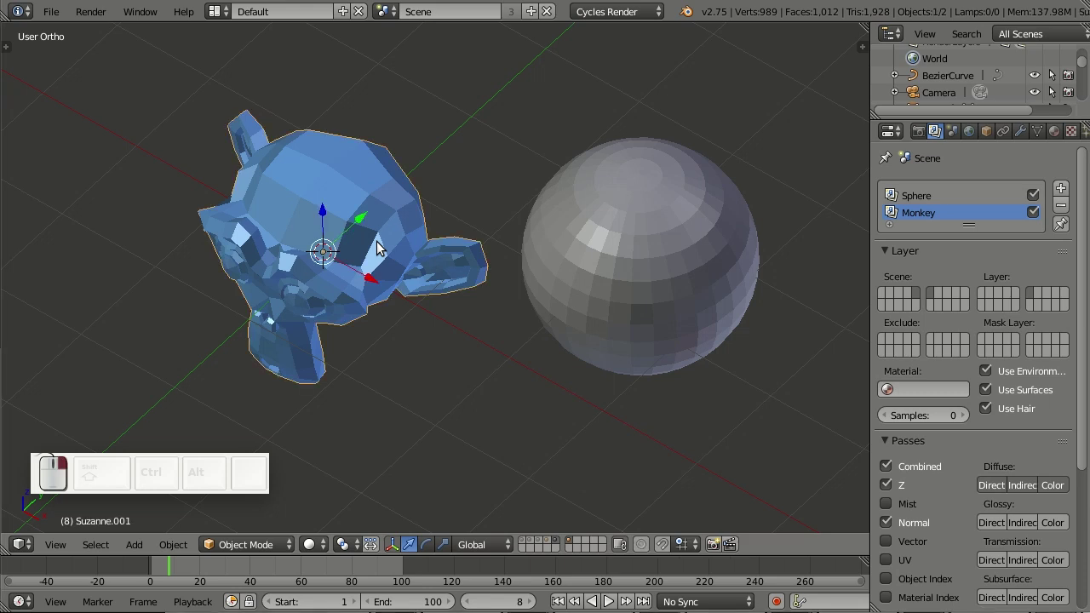
pyautogui.rightClick(565, 298)
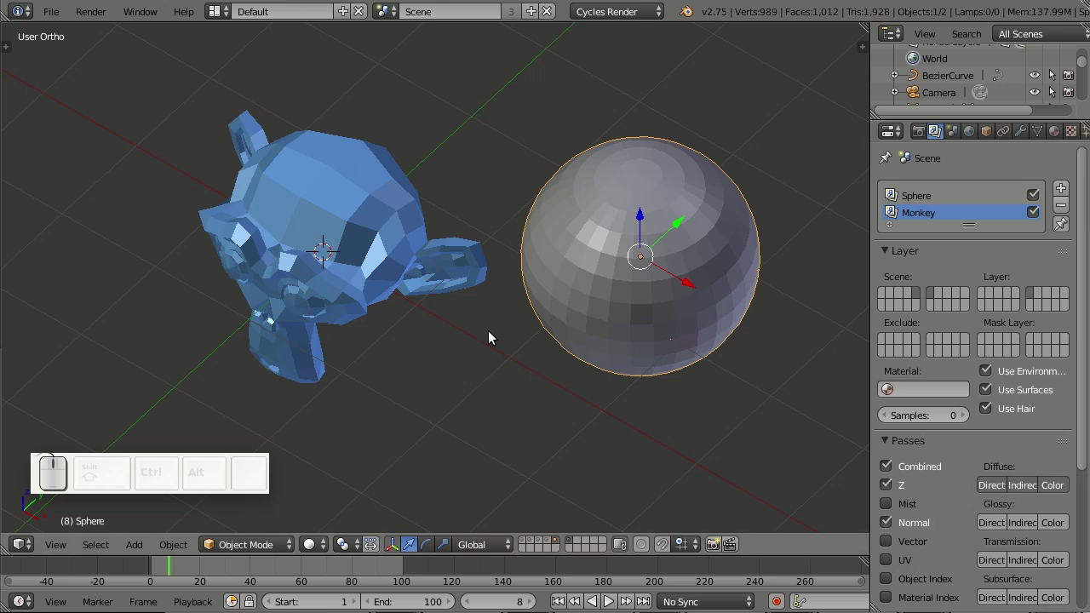
pyautogui.click(105, 14)
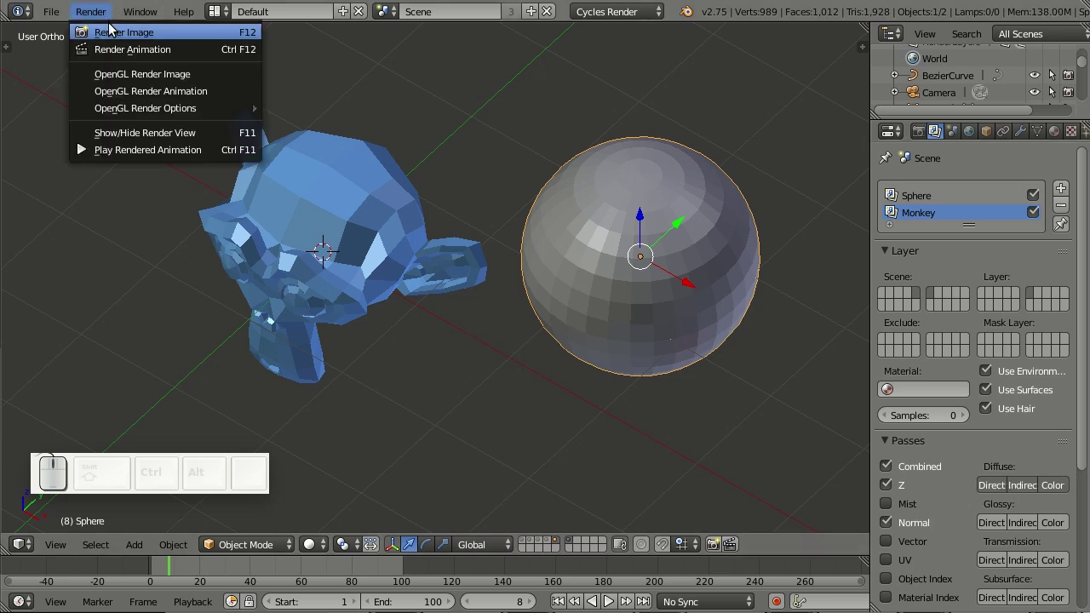
# Render the frame and display its Composite layer with the Combined pass
pyautogui.click(103, 29)
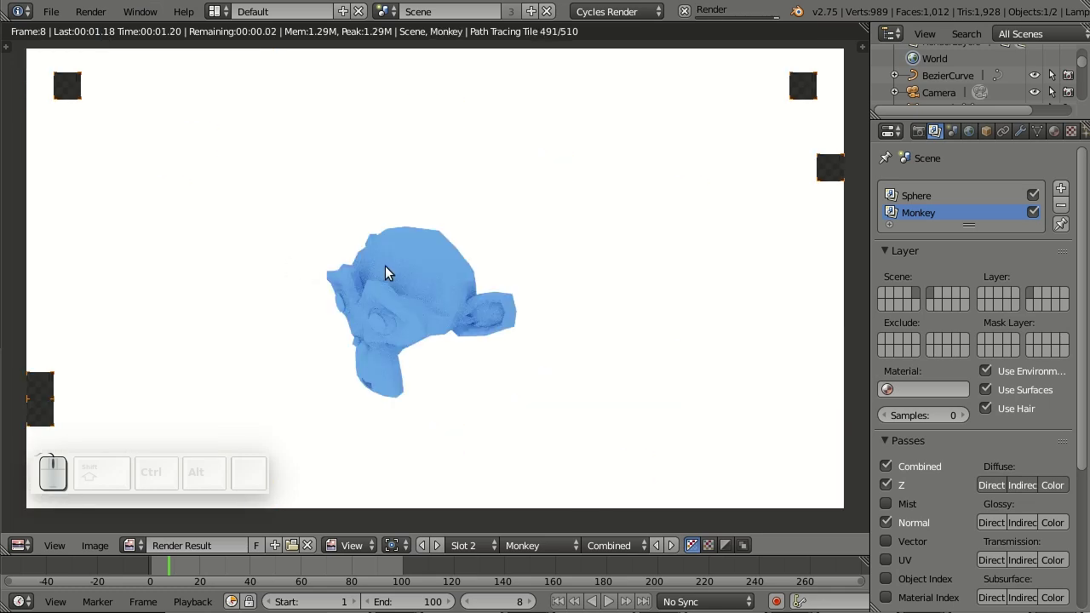
pyautogui.click(521, 547)
pyautogui.click(525, 530)
pyautogui.click(548, 540)
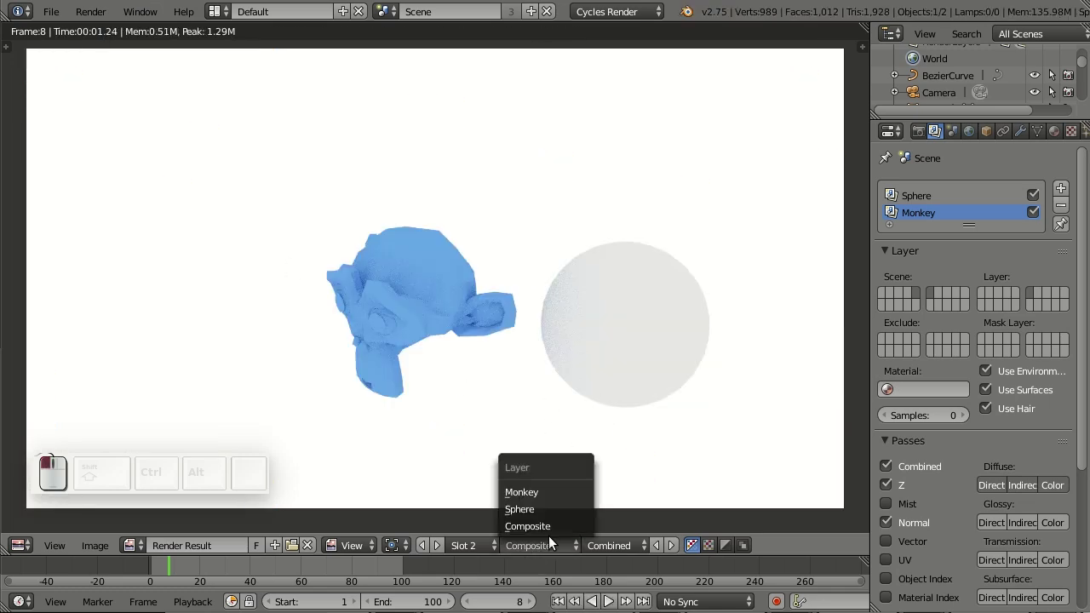
pyautogui.click(535, 540)
pyautogui.click(589, 546)
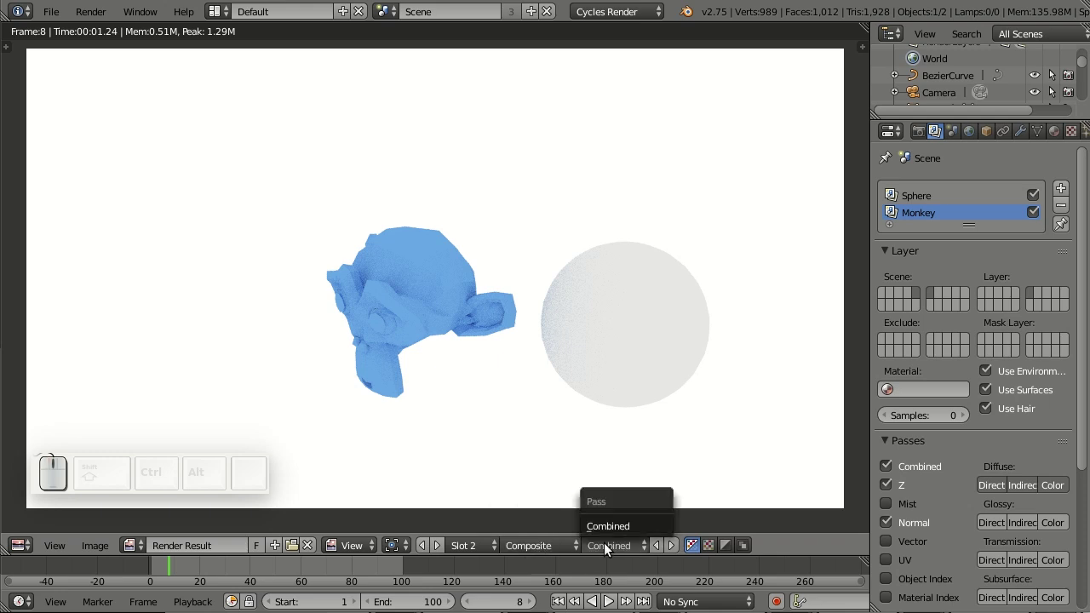
pyautogui.click(604, 543)
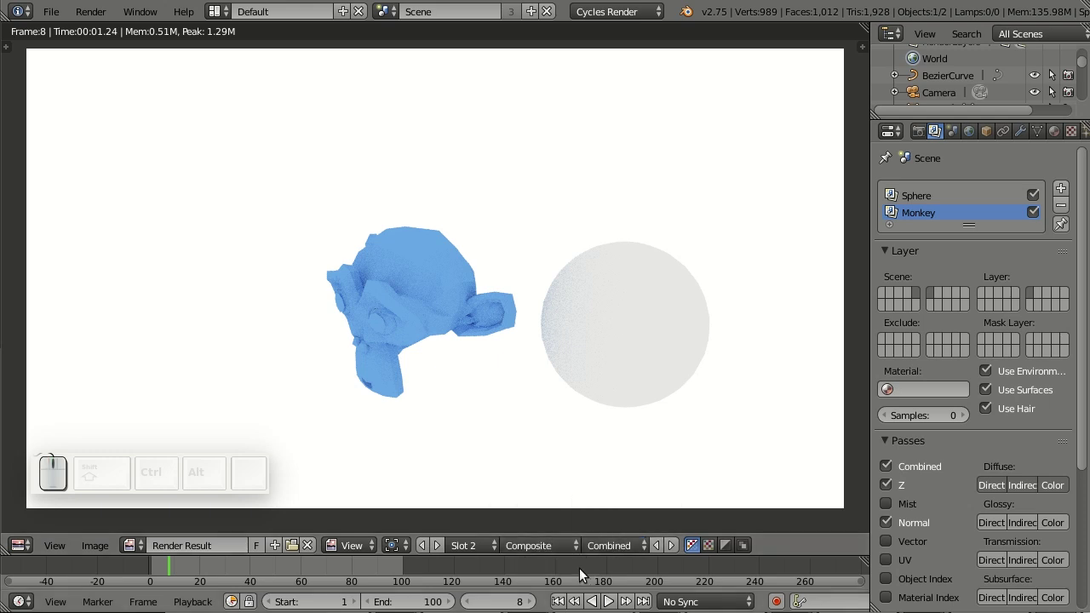
# Flip the render viewer back and forth between the Sphere and Monkey layers, ending on Monkey
pyautogui.click(440, 546)
pyautogui.click(438, 545)
pyautogui.click(426, 546)
pyautogui.click(433, 544)
pyautogui.click(433, 543)
pyautogui.click(428, 543)
pyautogui.click(428, 544)
pyautogui.click(429, 544)
pyautogui.click(431, 545)
pyautogui.click(433, 545)
pyautogui.click(421, 545)
pyautogui.click(435, 544)
pyautogui.click(422, 545)
pyautogui.click(435, 543)
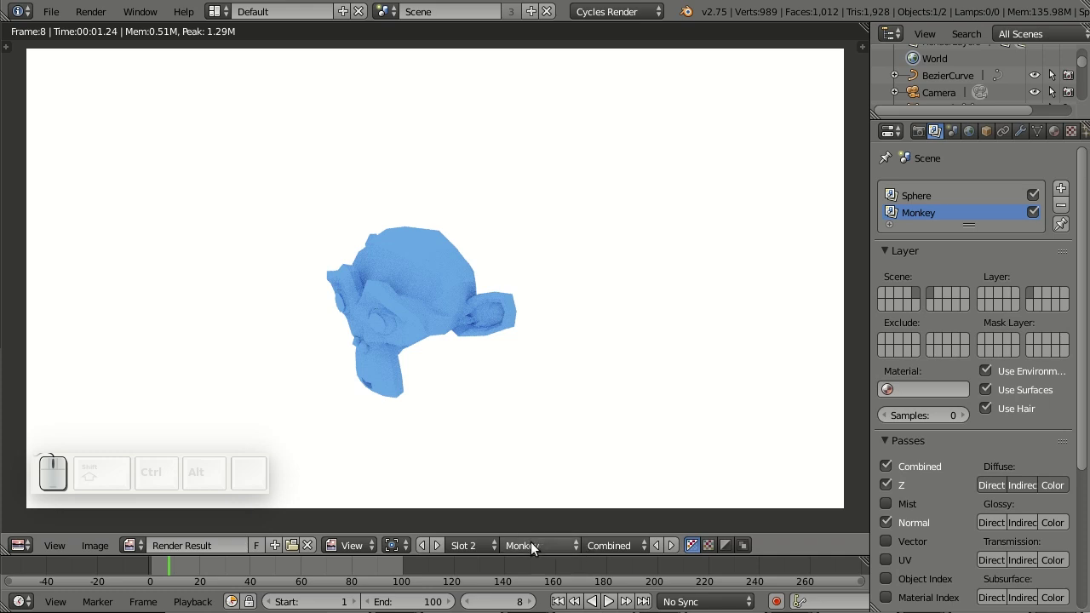
# Step the Monkey layer through Depth, Normal, DiffDir and DiffInd passes, ending on Normal
pyautogui.click(622, 546)
pyautogui.click(620, 546)
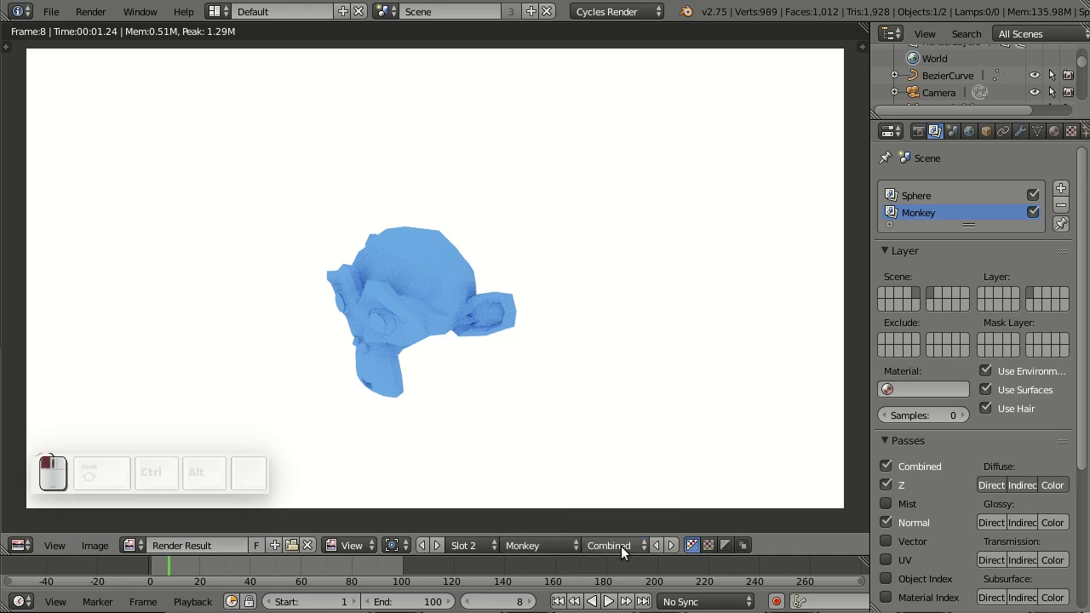
pyautogui.click(655, 545)
pyautogui.click(676, 544)
pyautogui.click(672, 544)
pyautogui.click(673, 544)
pyautogui.click(671, 544)
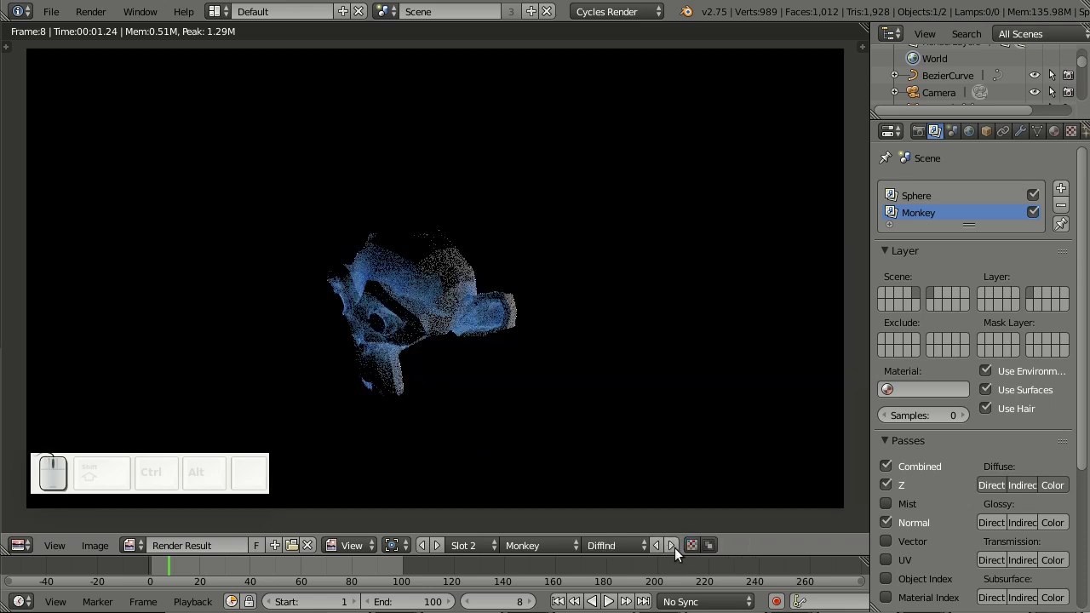
pyautogui.click(673, 547)
pyautogui.click(657, 545)
pyautogui.click(657, 545)
pyautogui.click(657, 545)
pyautogui.click(670, 544)
pyautogui.click(670, 543)
pyautogui.click(655, 543)
pyautogui.click(654, 544)
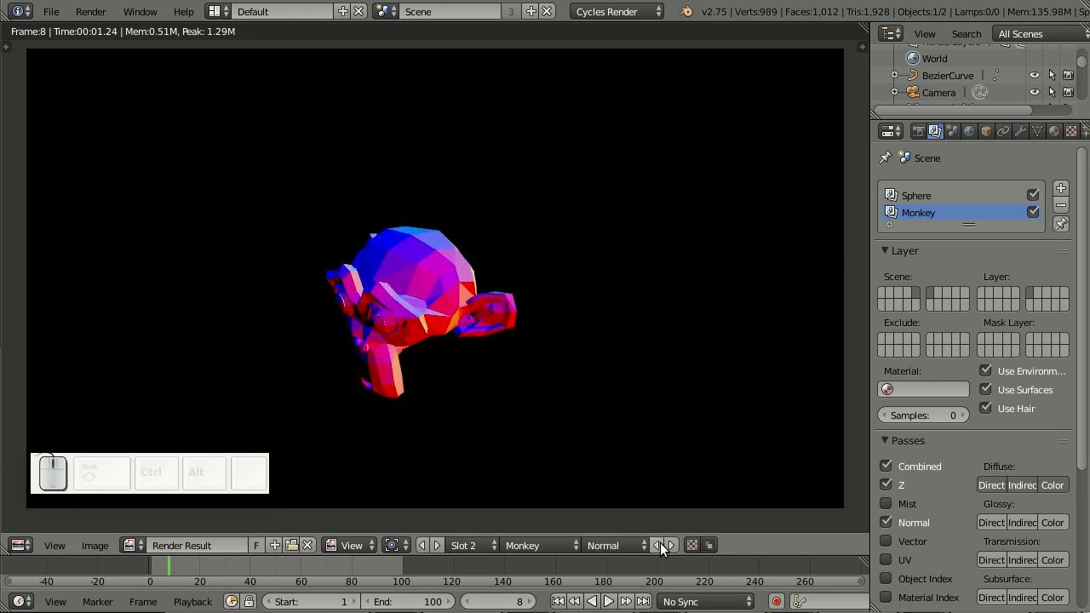
# Close the render result with Esc to return to the monkey and sphere viewport
pyautogui.press('Escape')
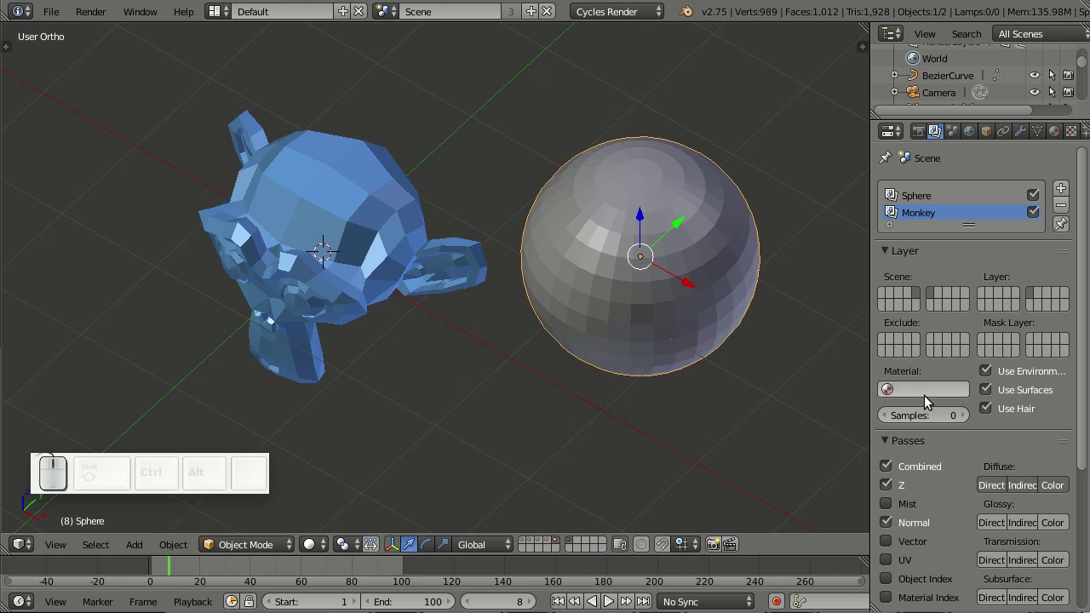
pyautogui.hotkey('alt', 'F1')
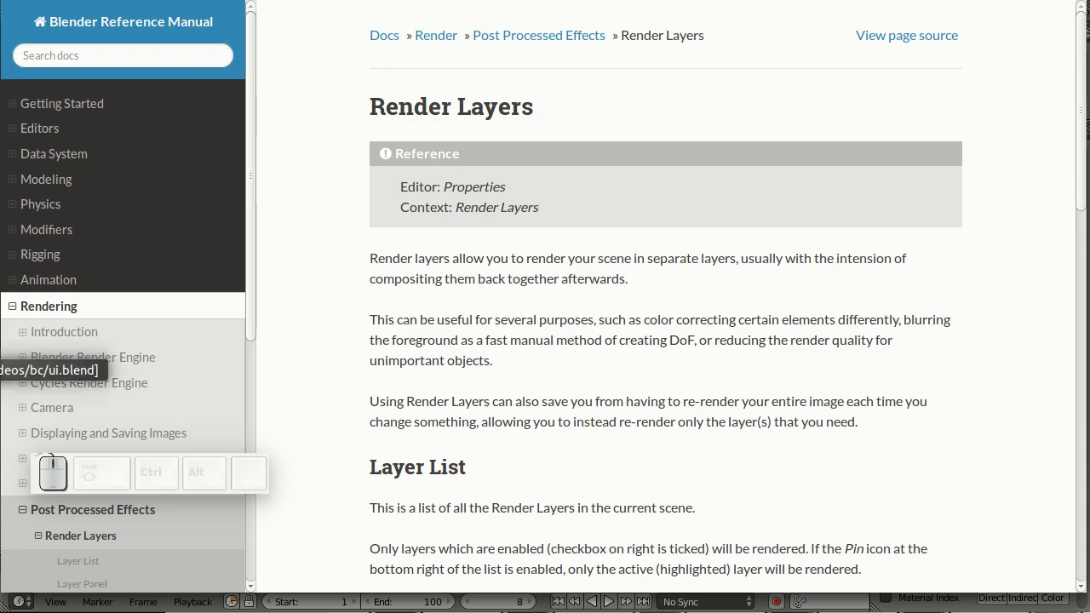
pyautogui.click(2, 356)
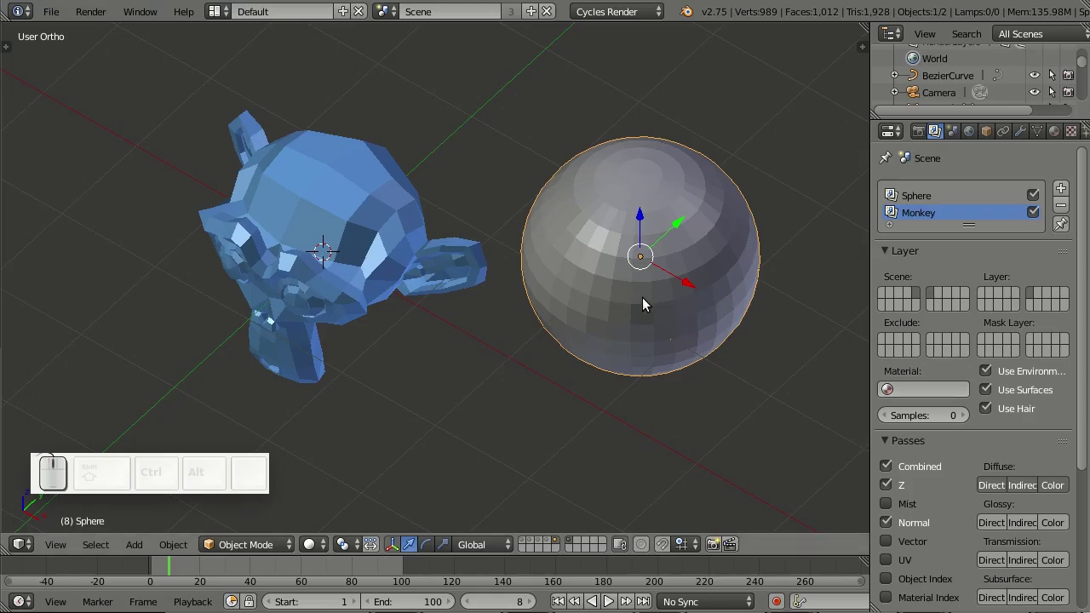
# Zoom out and cycle through front, right, top and opposite-side views of the monkey and sphere
pyautogui.scroll(-2, 596, 334)
pyautogui.moveTo(596, 336)
pyautogui.mouseDown(button='middle')
pyautogui.moveTo(571, 324)
pyautogui.moveTo(606, 277)
pyautogui.moveTo(597, 348)
pyautogui.mouseUp(button='middle')
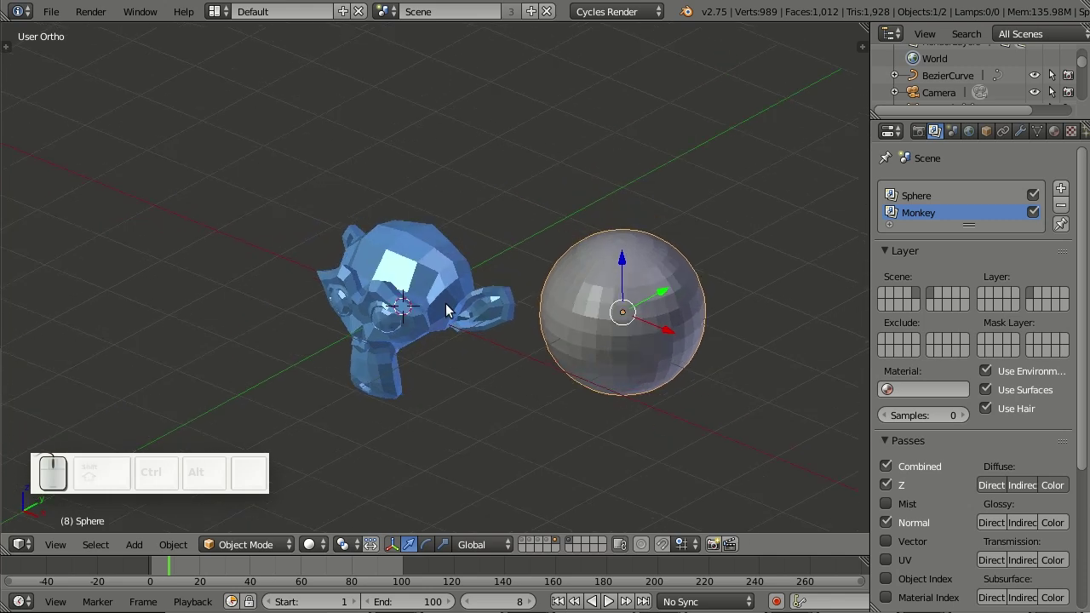
pyautogui.press('KP_9')
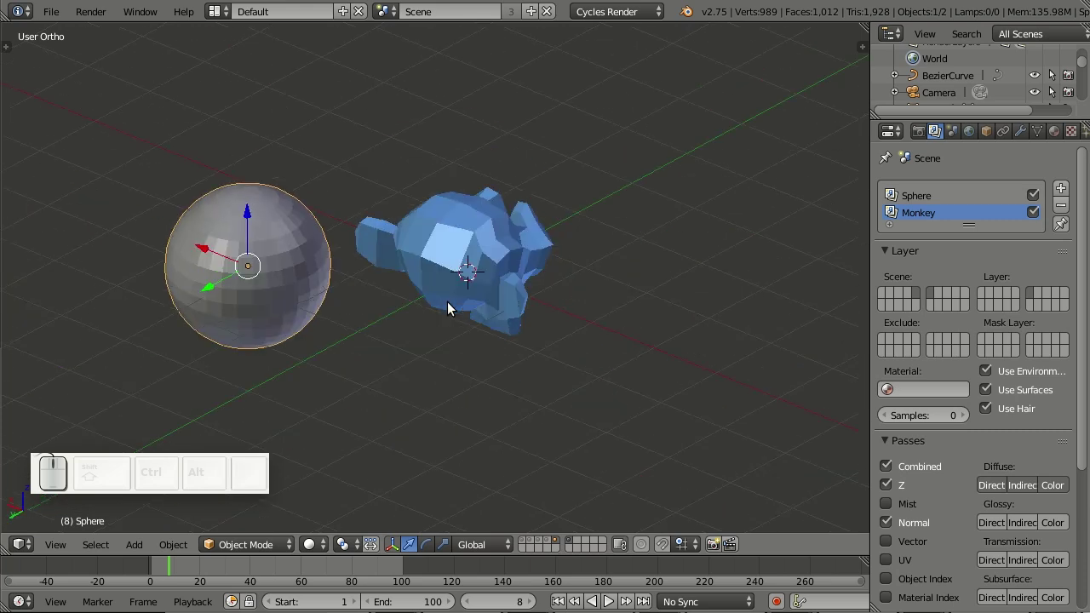
pyautogui.press('KP_9')
pyautogui.press('KP_9')
pyautogui.press('KP_9')
pyautogui.press('KP_9')
pyautogui.press('KP_9')
pyautogui.press('KP_9')
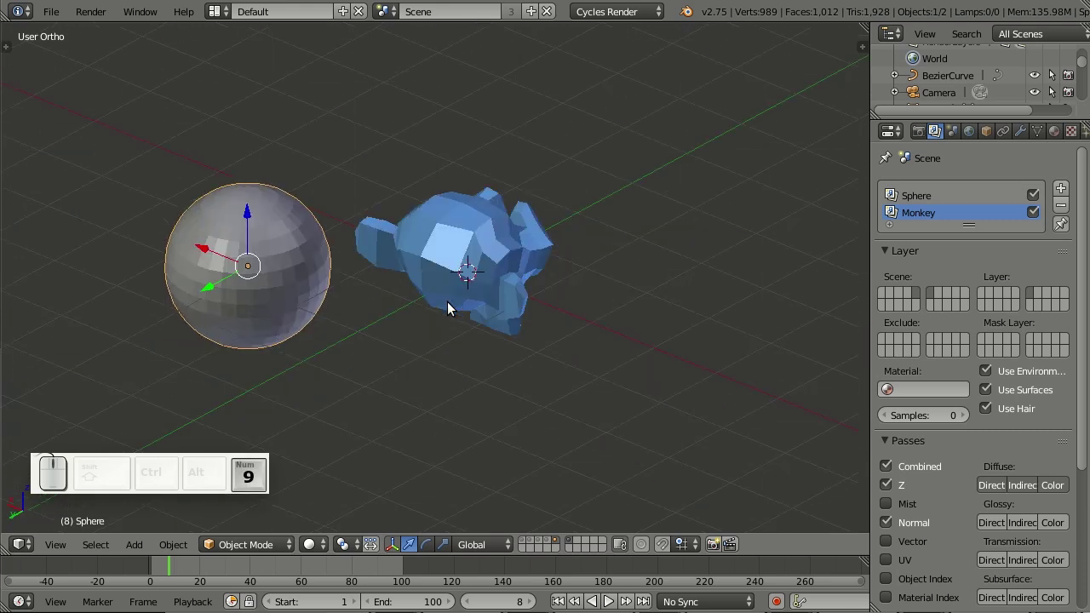
pyautogui.press('KP_9')
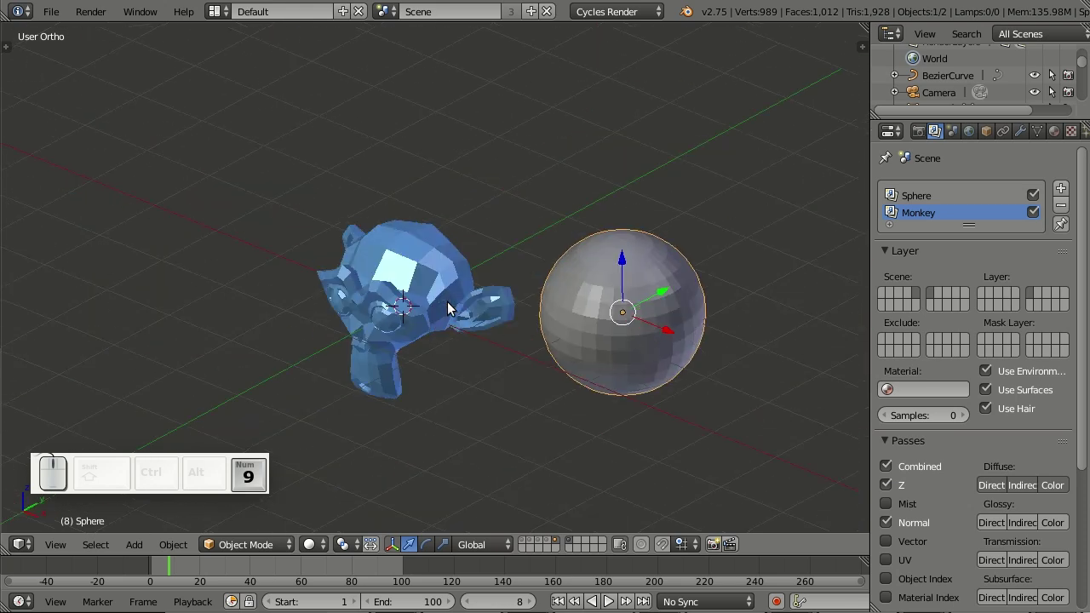
pyautogui.press('KP_1')
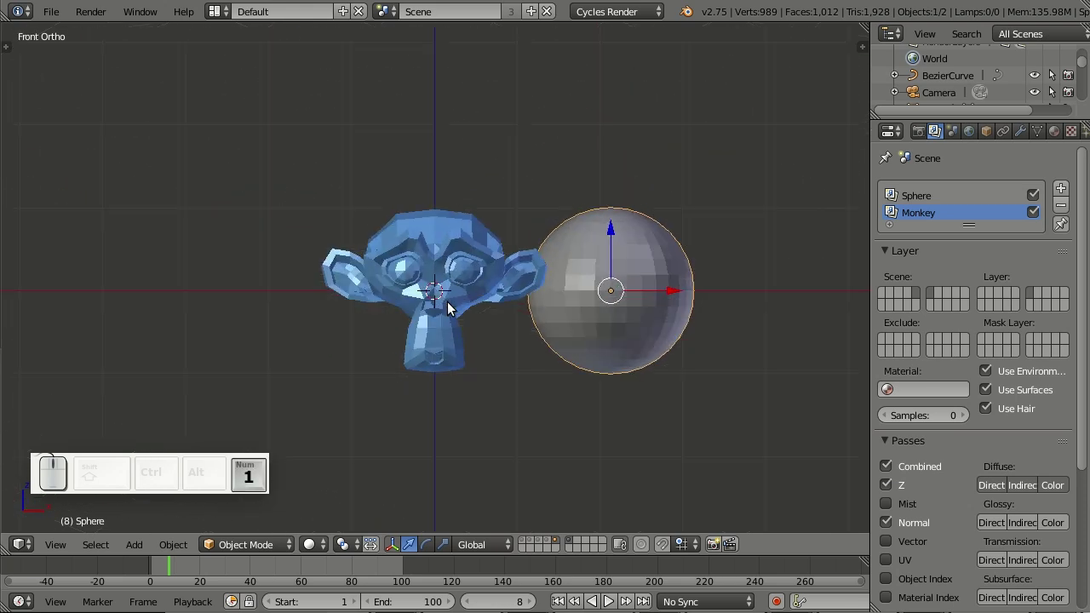
pyautogui.press('KP_9')
pyautogui.press('KP_9')
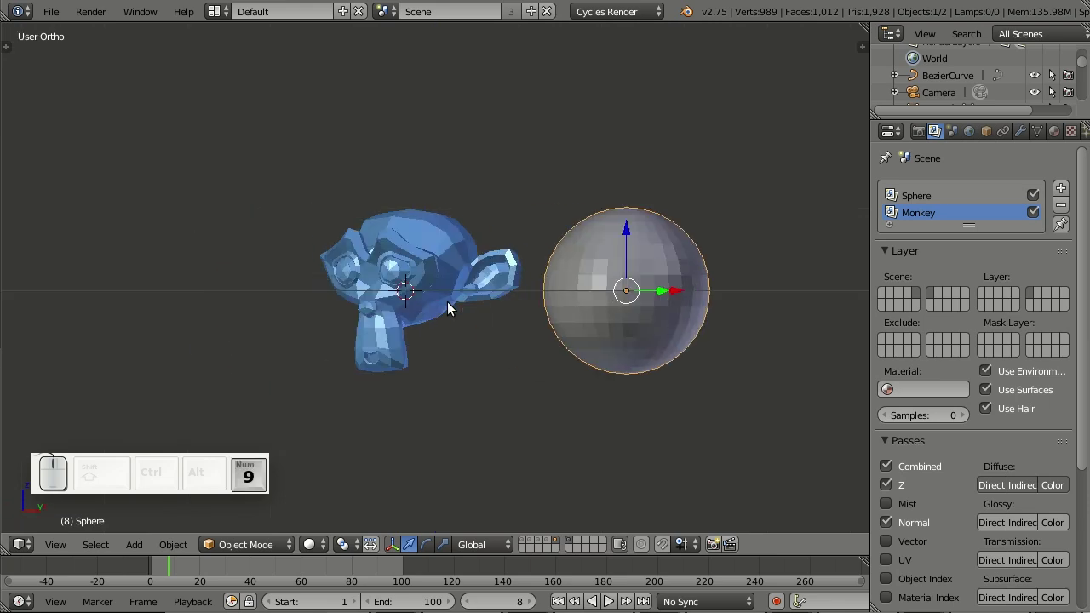
pyautogui.press('KP_3')
pyautogui.press('KP_9')
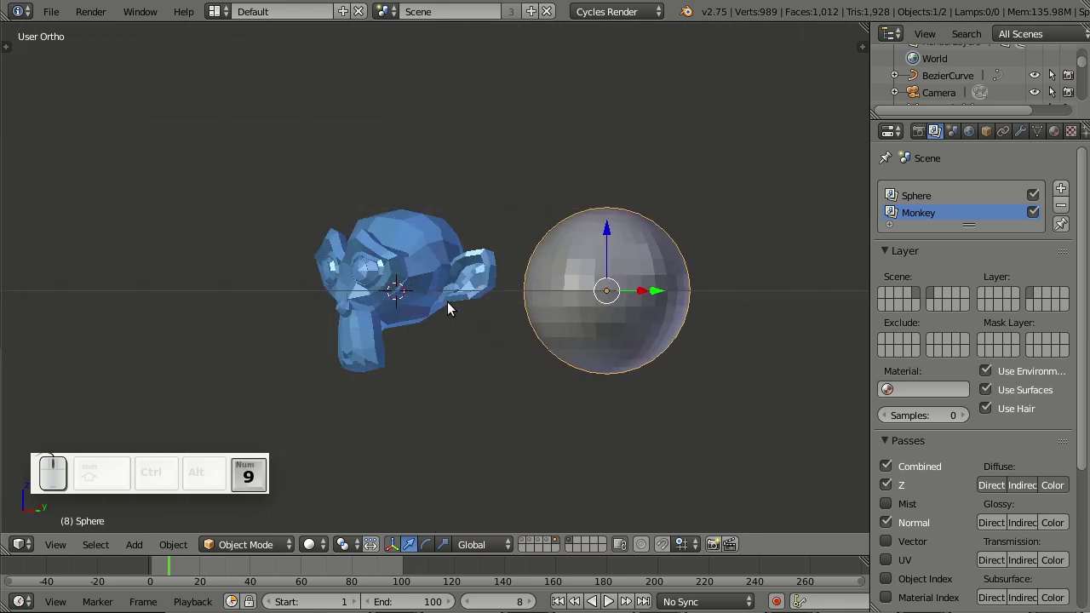
pyautogui.press('KP_9')
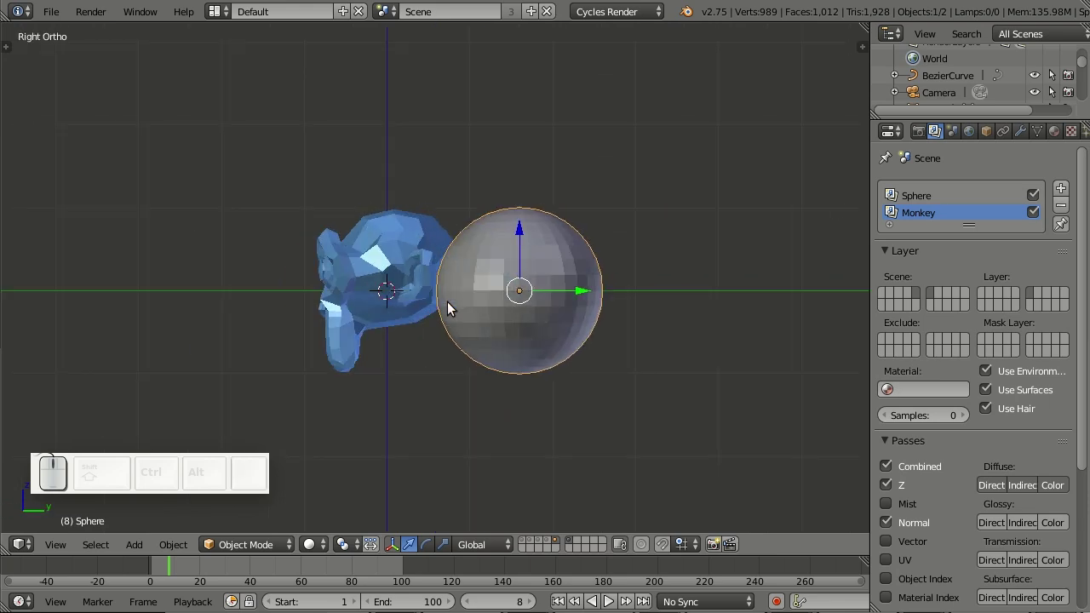
pyautogui.press('KP_7')
pyautogui.press('KP_9')
pyautogui.press('KP_9')
# Orbit to a free angle, flip sides, and switch to perspective view
pyautogui.moveTo(384, 298); pyautogui.dragTo(583, 272, button='middle')
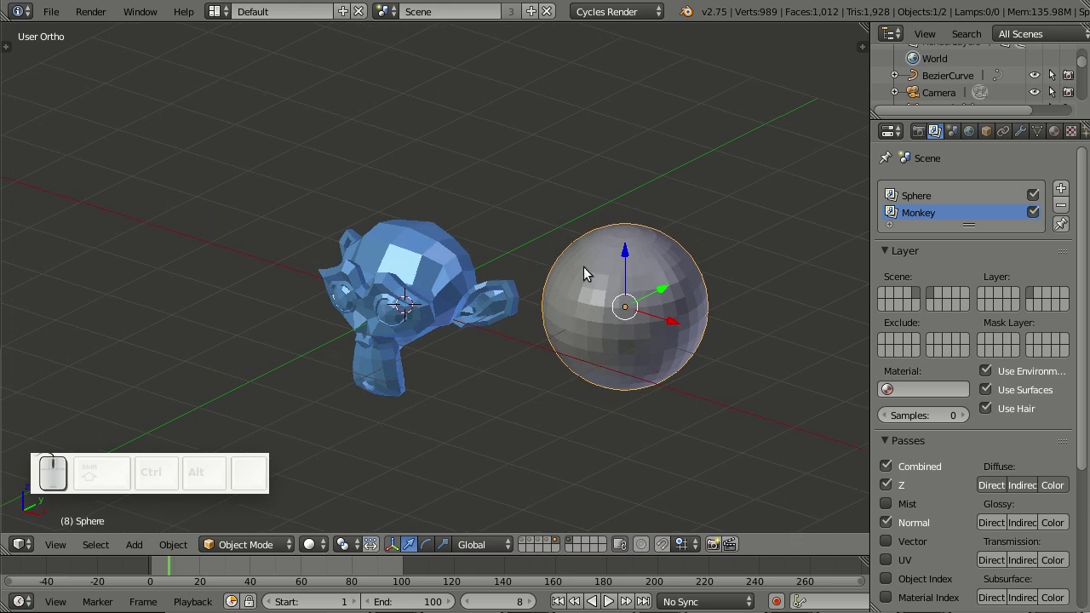
pyautogui.press('KP_9')
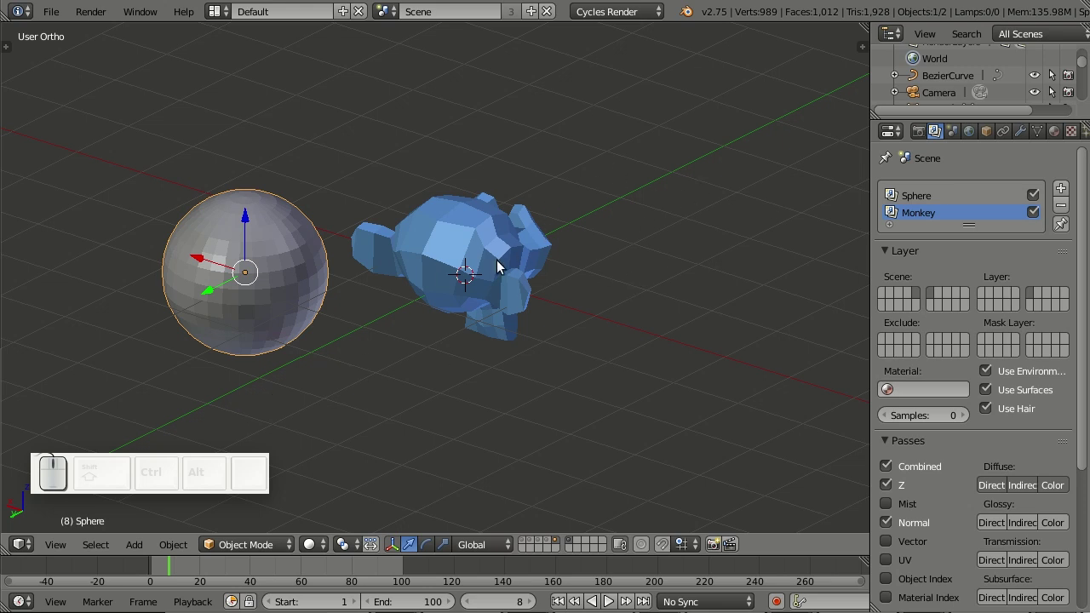
pyautogui.press('KP_9')
pyautogui.press('KP_9')
pyautogui.press('KP_9')
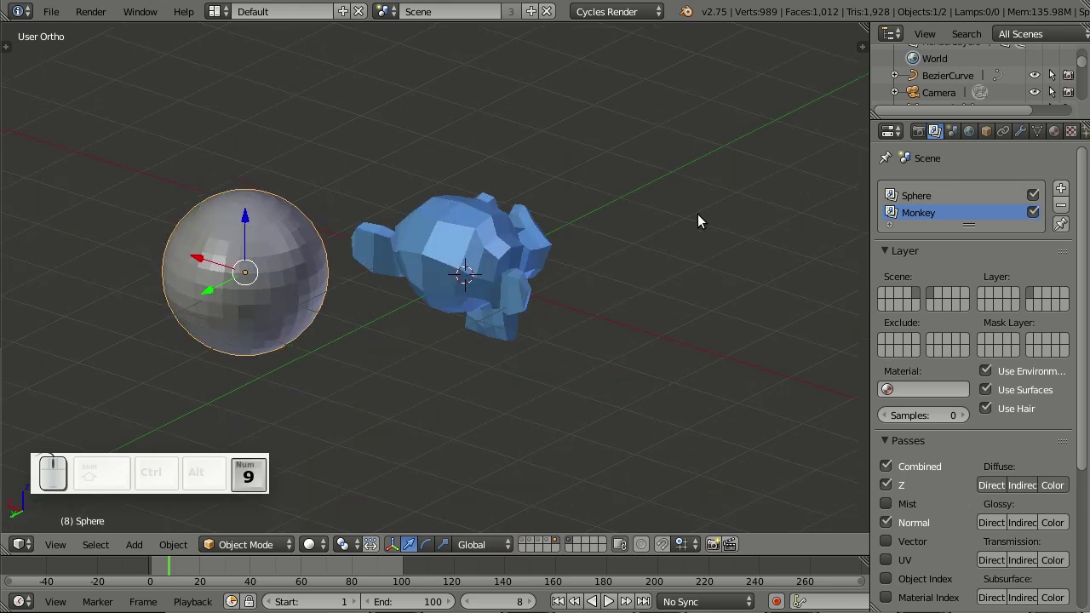
pyautogui.press('KP_9')
pyautogui.press('KP_9')
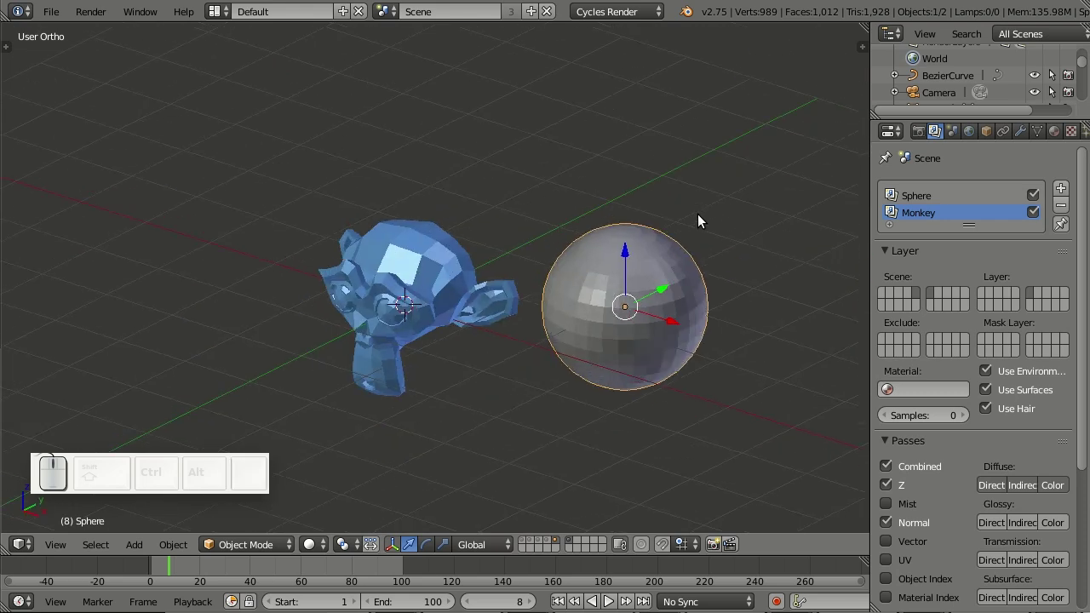
pyautogui.press('KP_5')
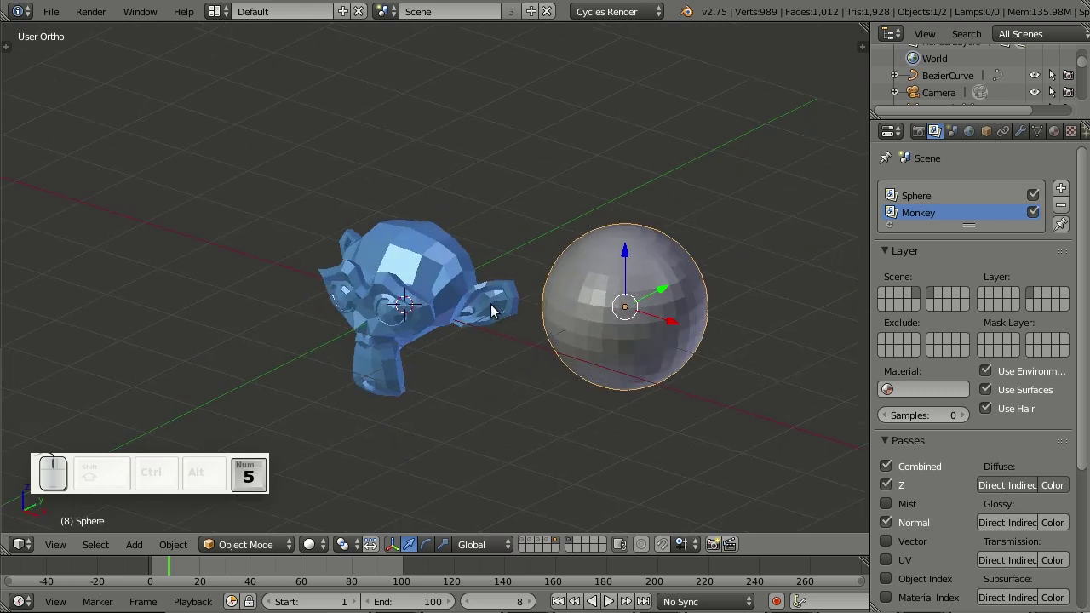
# Show the layer with the curve and text, select the Text object, and display its Font settings
pyautogui.click(528, 545)
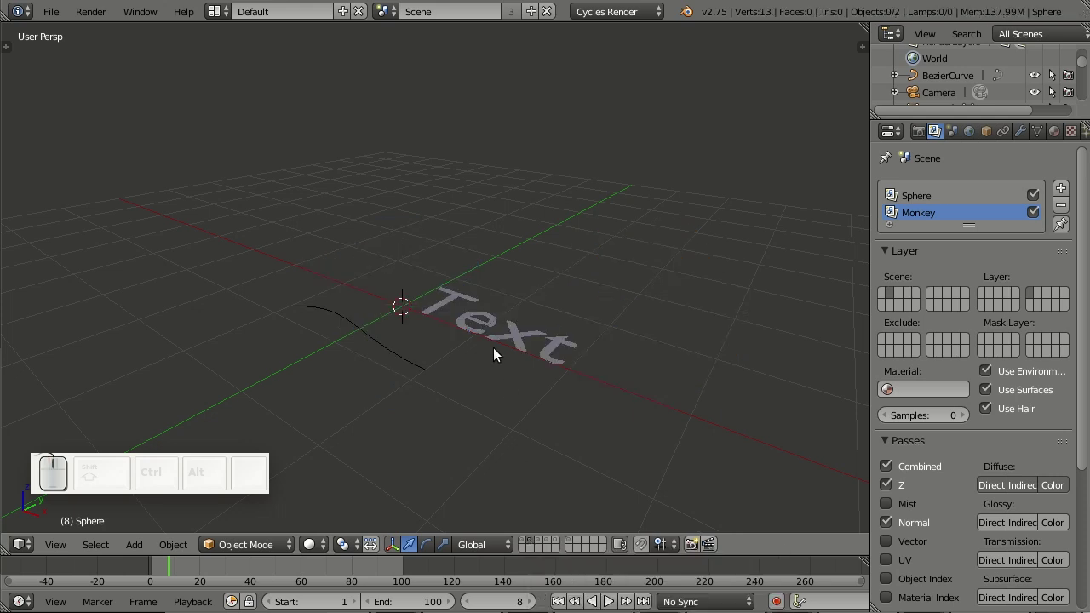
pyautogui.moveTo(499, 379); pyautogui.dragTo(562, 411, button='middle')
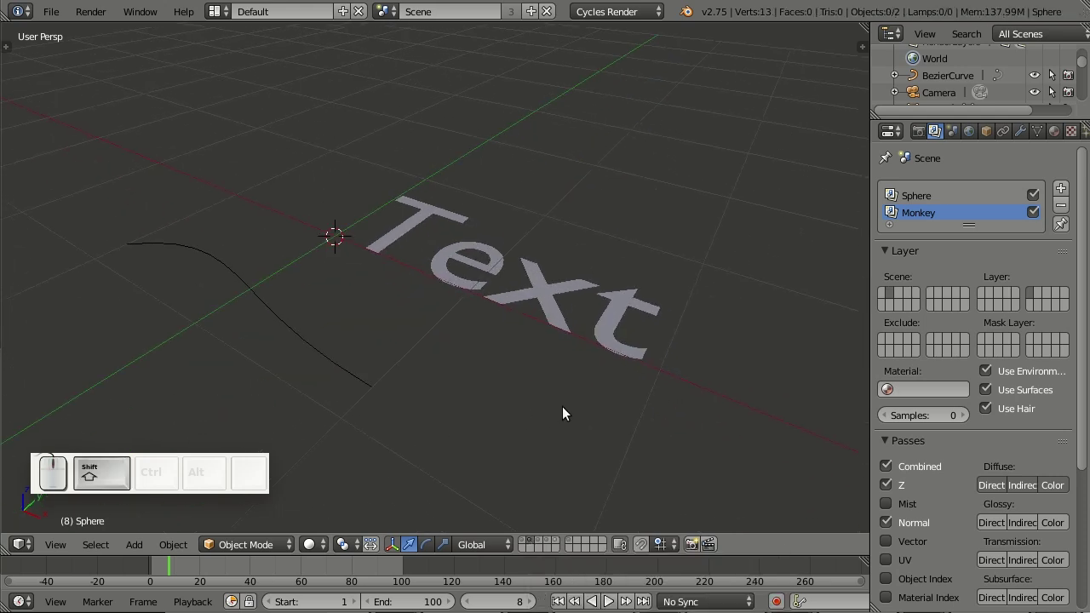
pyautogui.rightClick(552, 298)
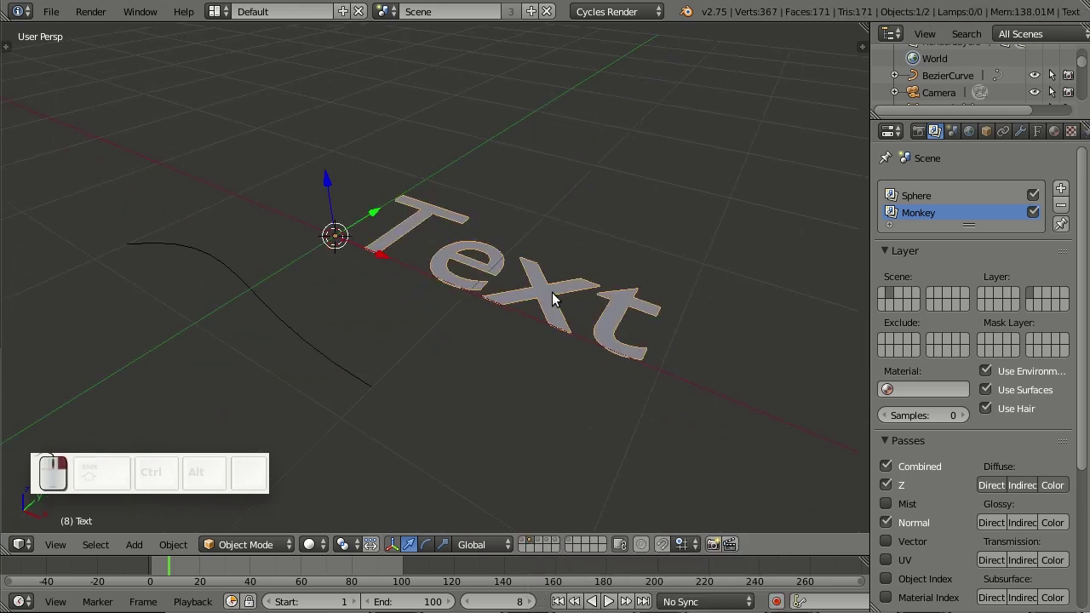
pyautogui.click(1038, 131)
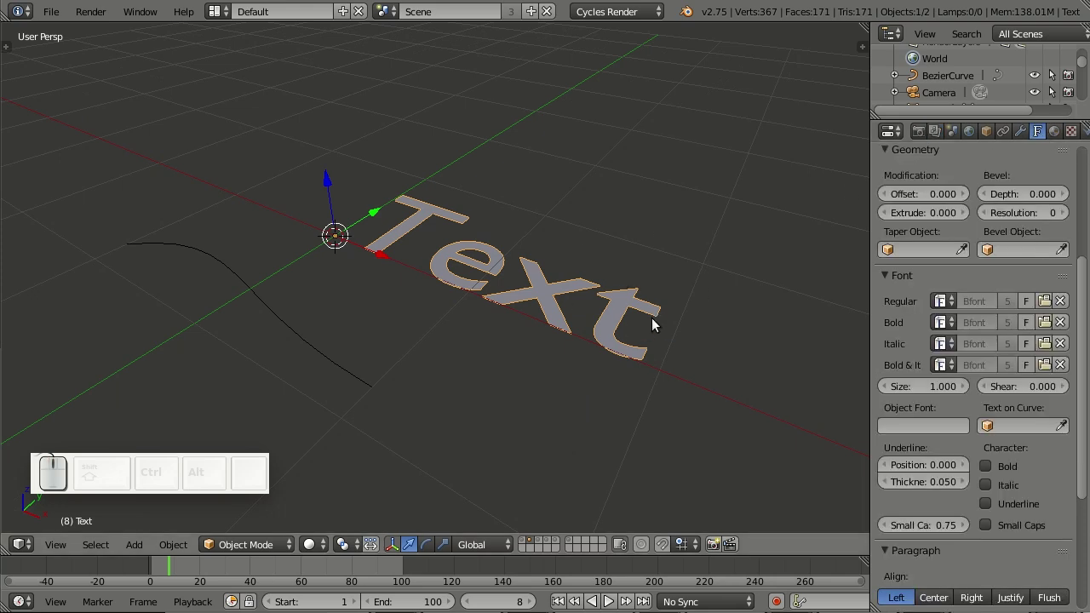
# Browse for a new regular font in thumbnail view and pick Arial_Black.ttf
pyautogui.click(1044, 301)
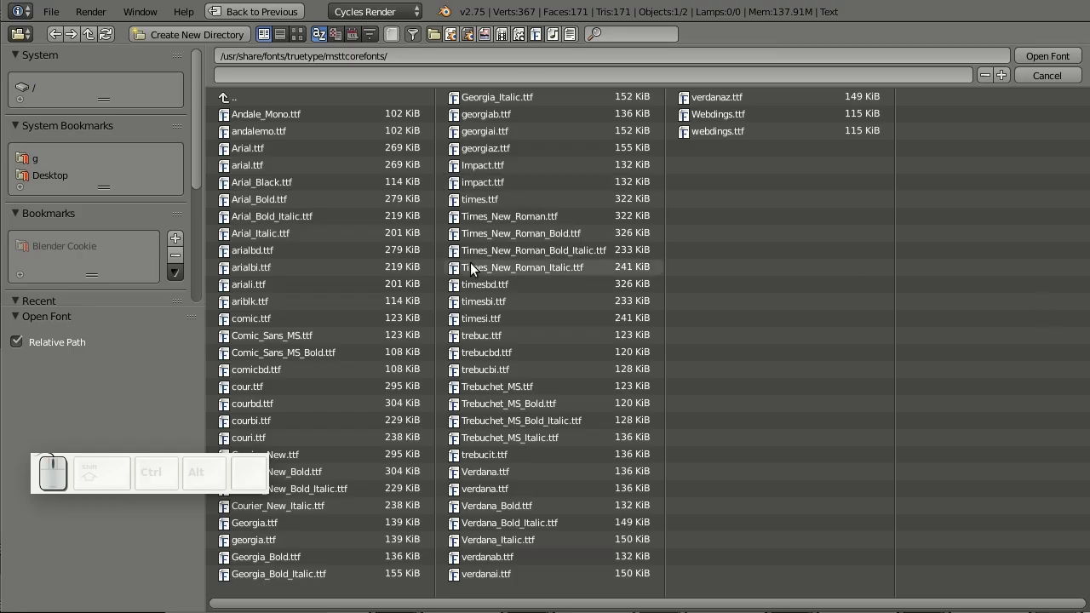
pyautogui.click(299, 38)
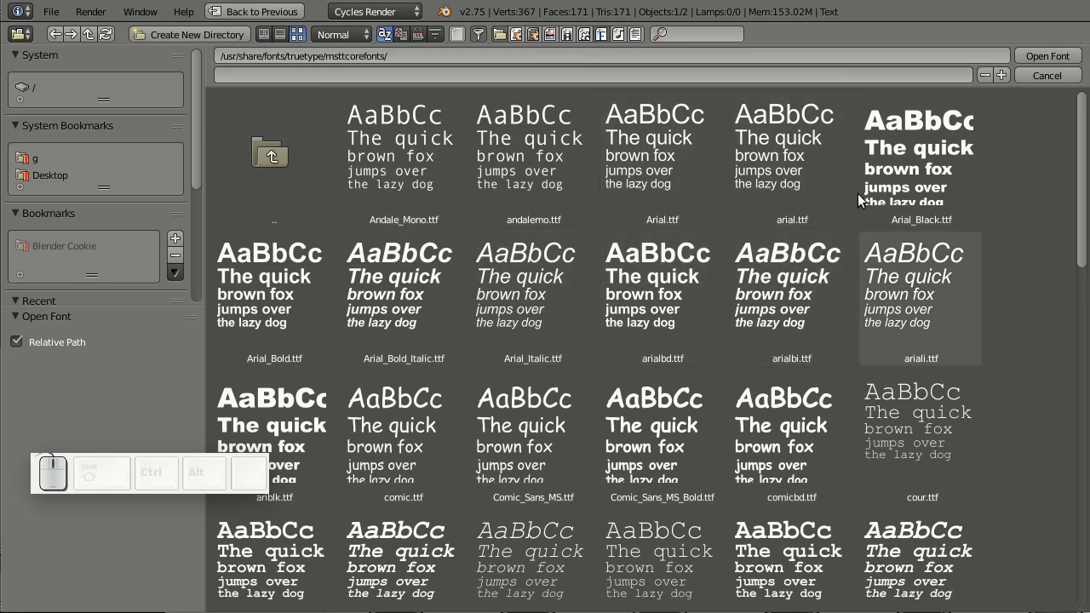
pyautogui.click(790, 185)
pyautogui.click(915, 174)
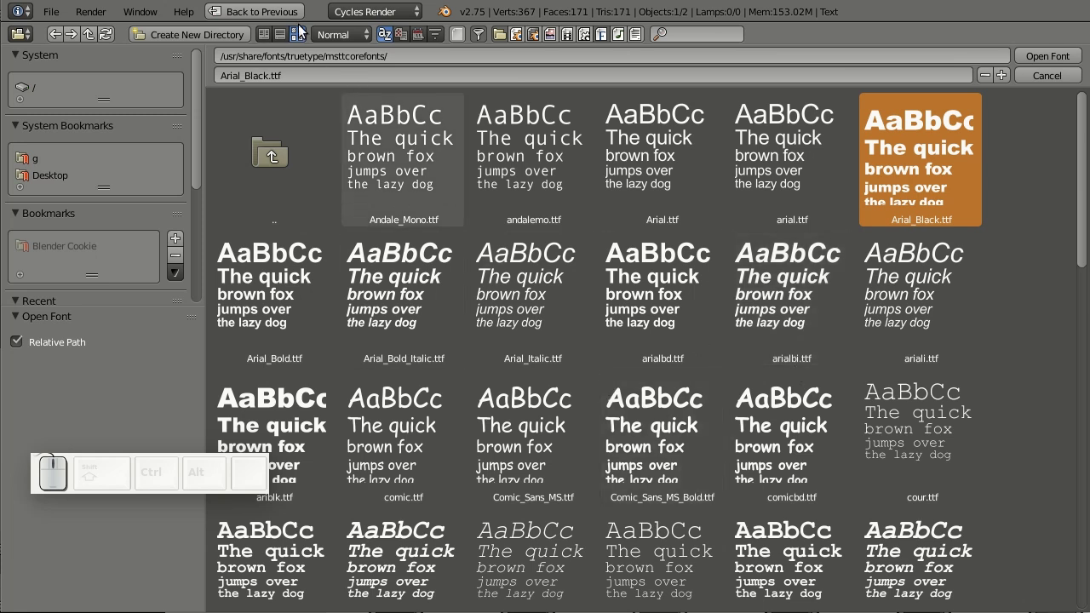
# Try tiny, large and normal preview sizes, then load Arial_Black.ttf as the regular font
pyautogui.click(335, 35)
pyautogui.click(328, 55)
pyautogui.click(339, 34)
pyautogui.click(337, 111)
pyautogui.click(331, 34)
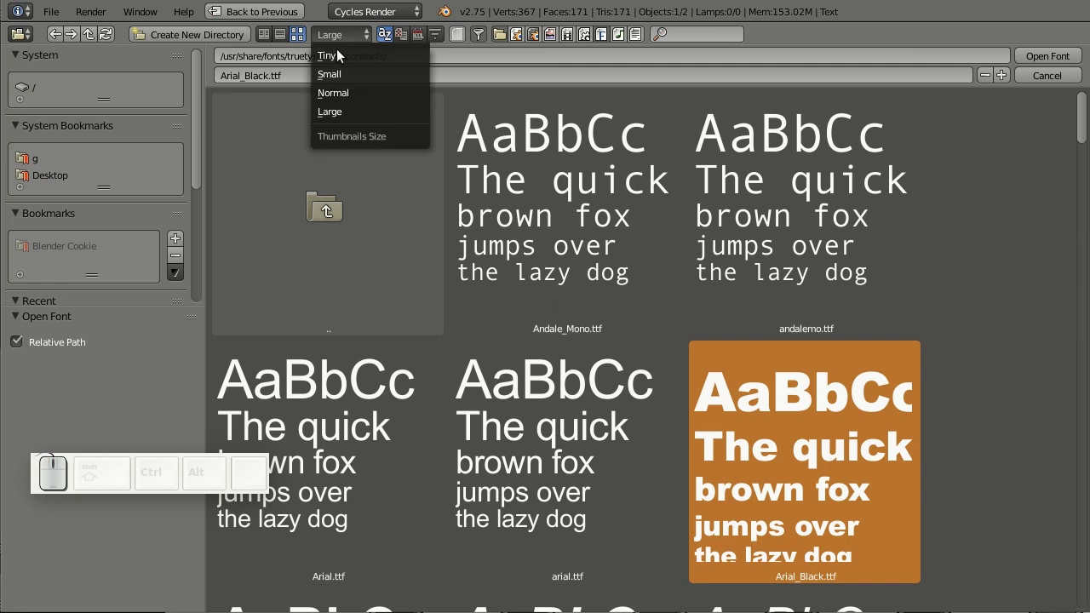
pyautogui.click(341, 89)
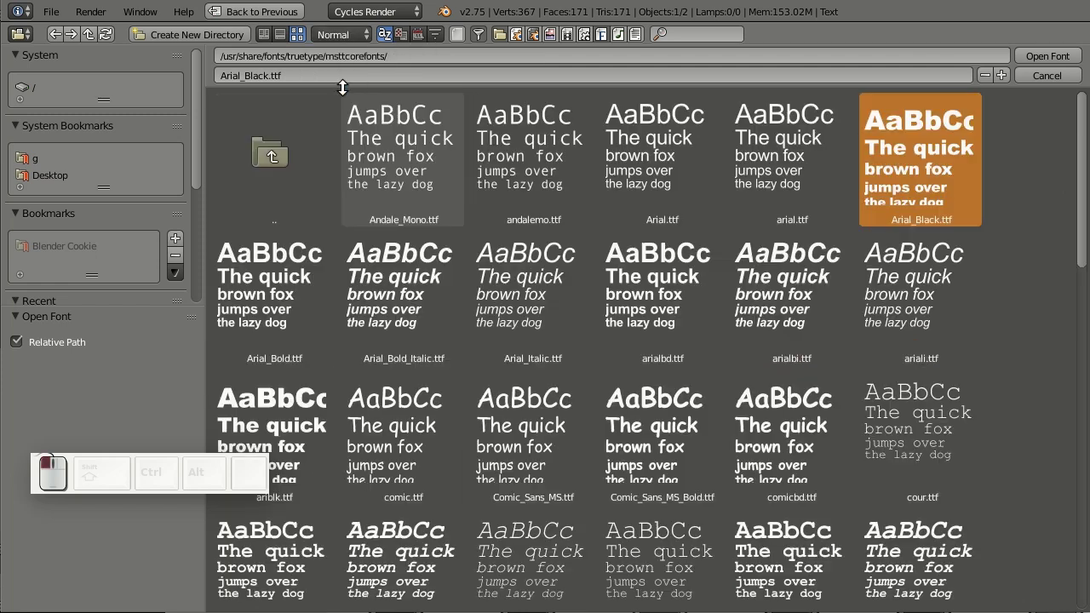
pyautogui.click(333, 35)
pyautogui.click(333, 37)
pyautogui.click(333, 37)
pyautogui.click(333, 38)
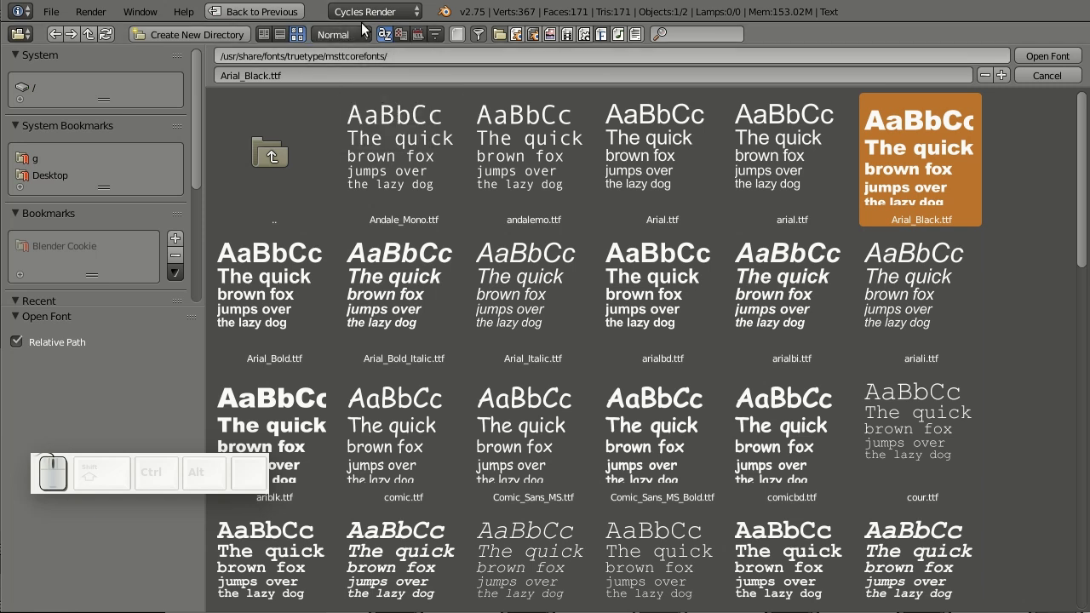
pyautogui.click(1058, 57)
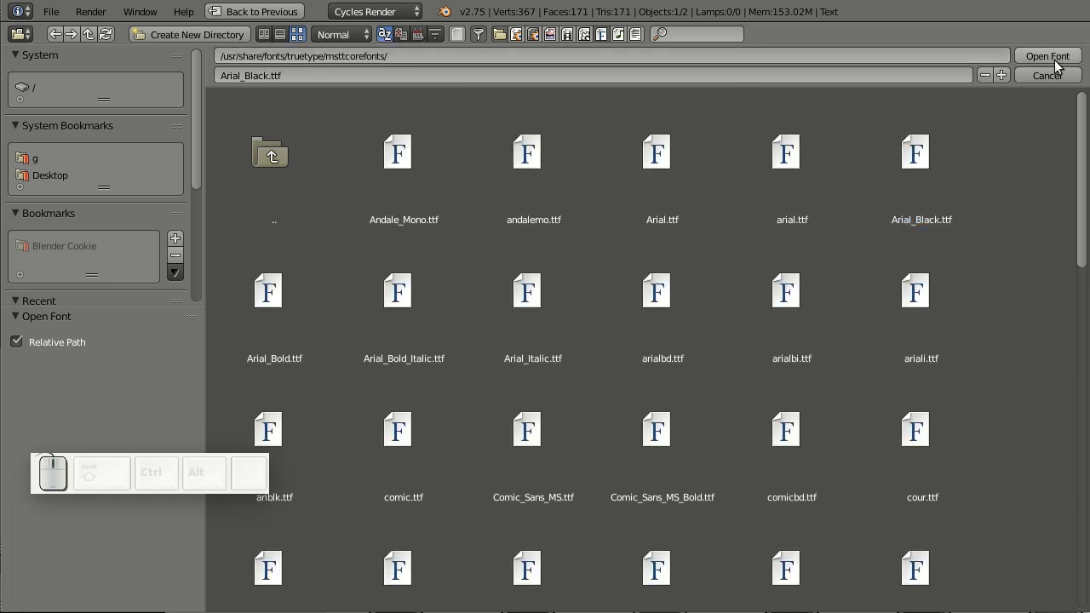
pyautogui.click(1052, 56)
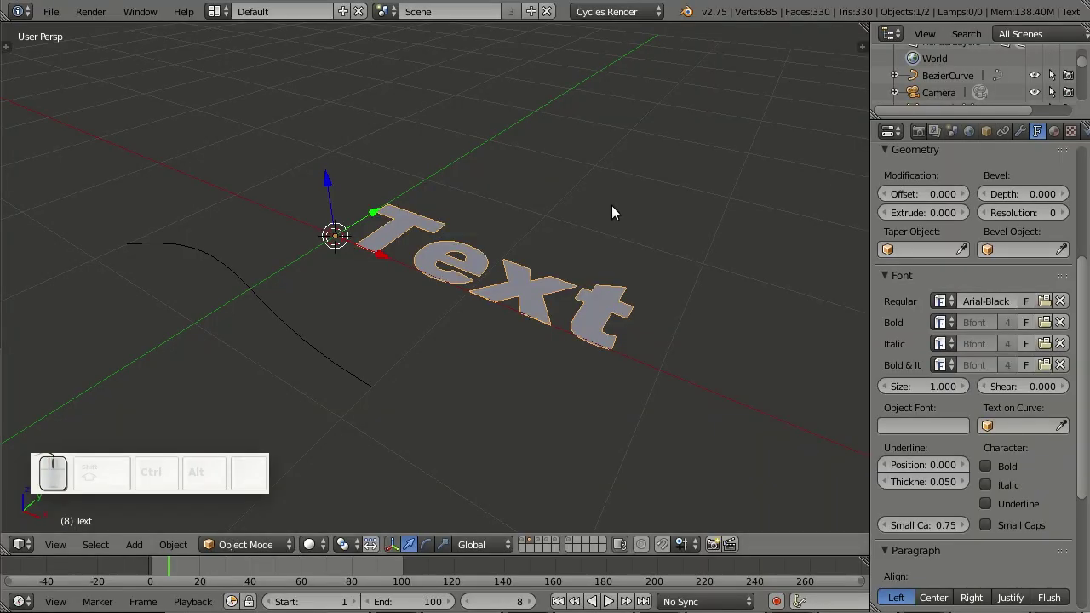
# Set BezierCurve as the Text on Curve object so the lettering bends along its arc
pyautogui.moveTo(555, 385); pyautogui.dragTo(590, 363, button='middle')
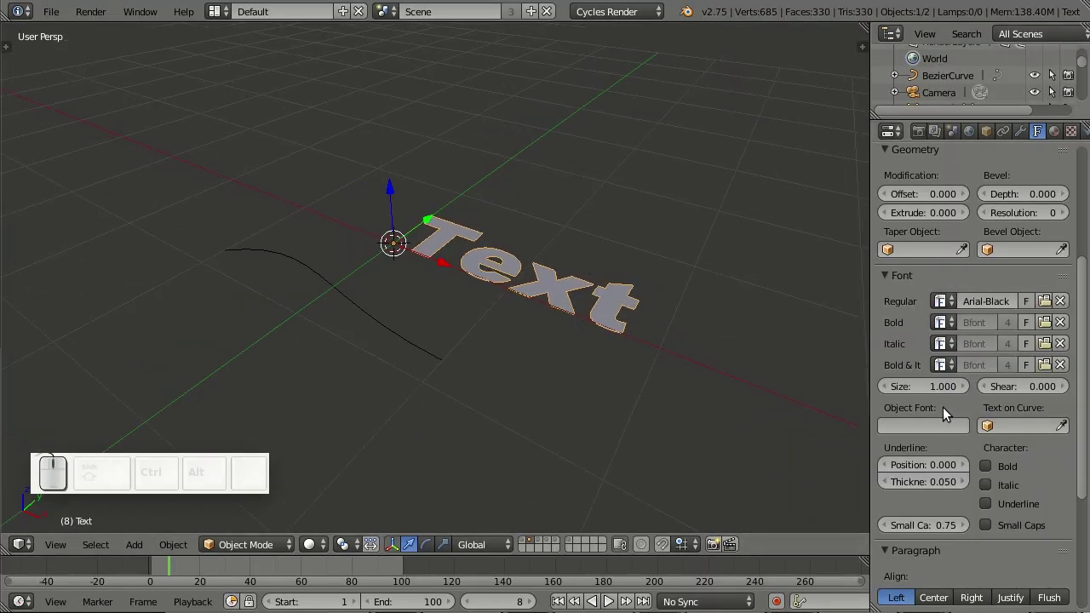
pyautogui.scroll(-2, 967, 378)
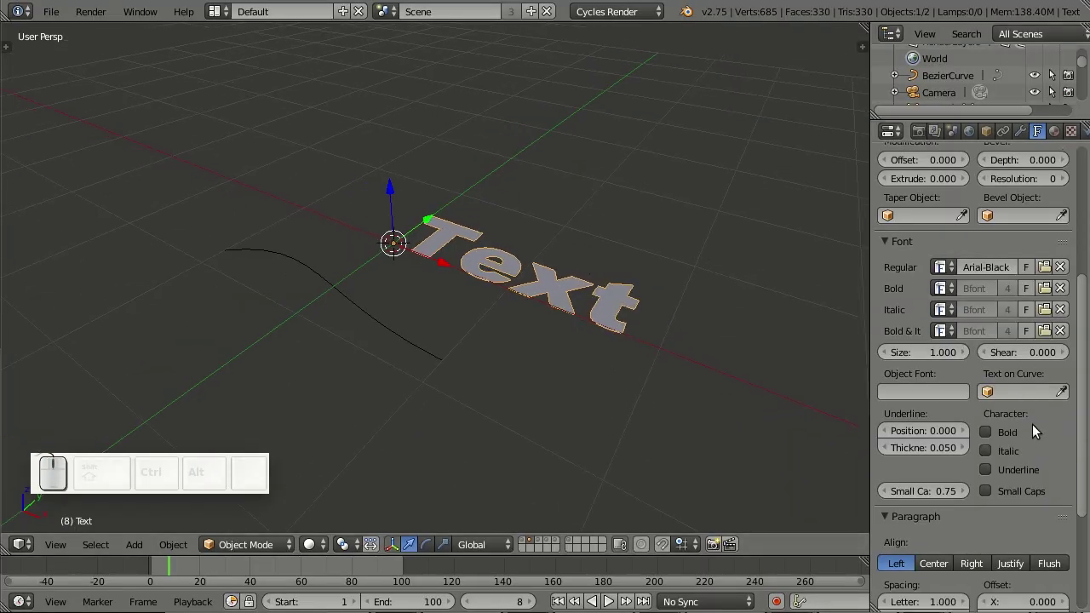
pyautogui.click(905, 216)
pyautogui.press('Escape')
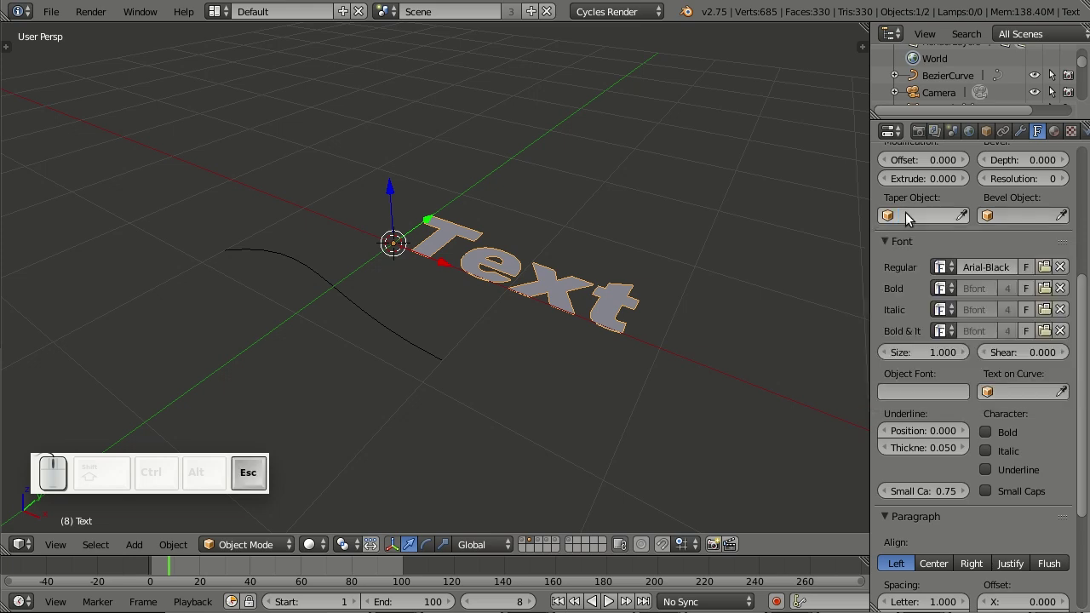
pyautogui.click(1062, 392)
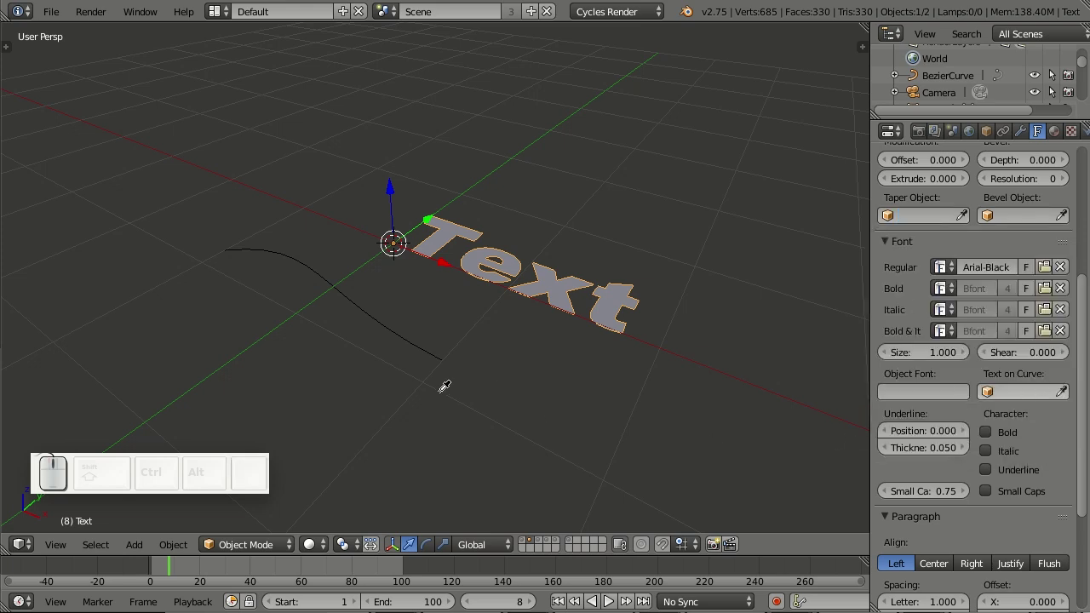
pyautogui.click(373, 309)
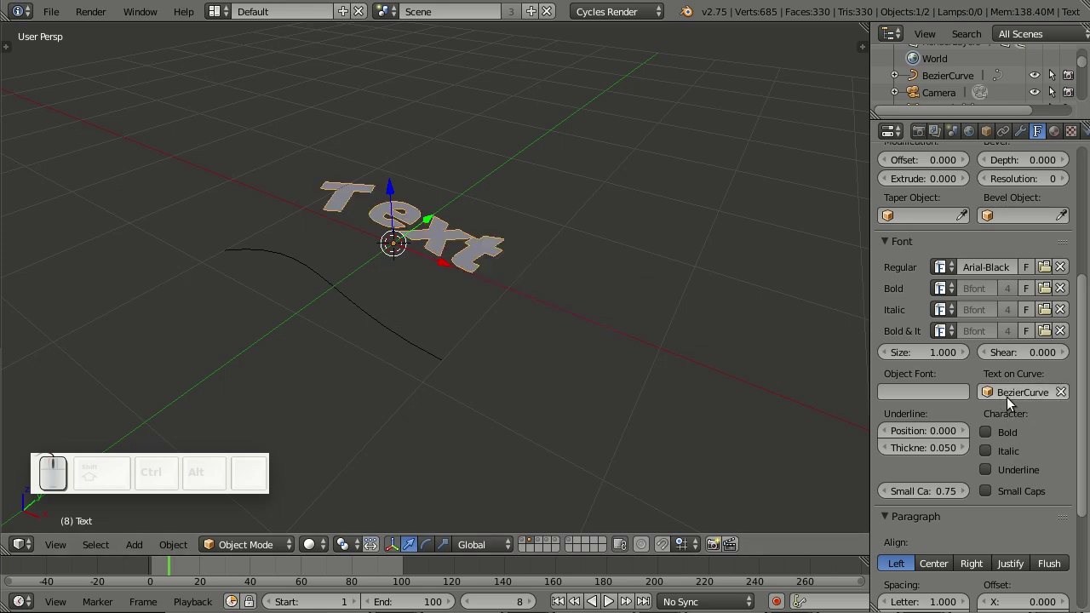
pyautogui.scroll(-3, 504, 338)
pyautogui.moveTo(504, 338); pyautogui.dragTo(635, 344, button='middle')
pyautogui.scroll(4, 531, 388)
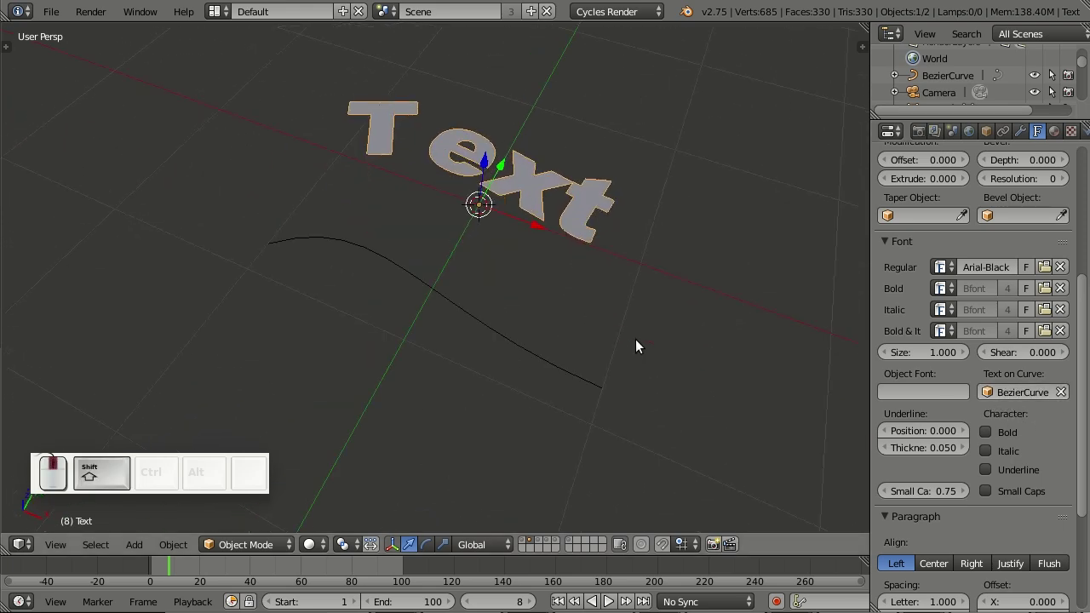
pyautogui.scroll(1, 635, 339)
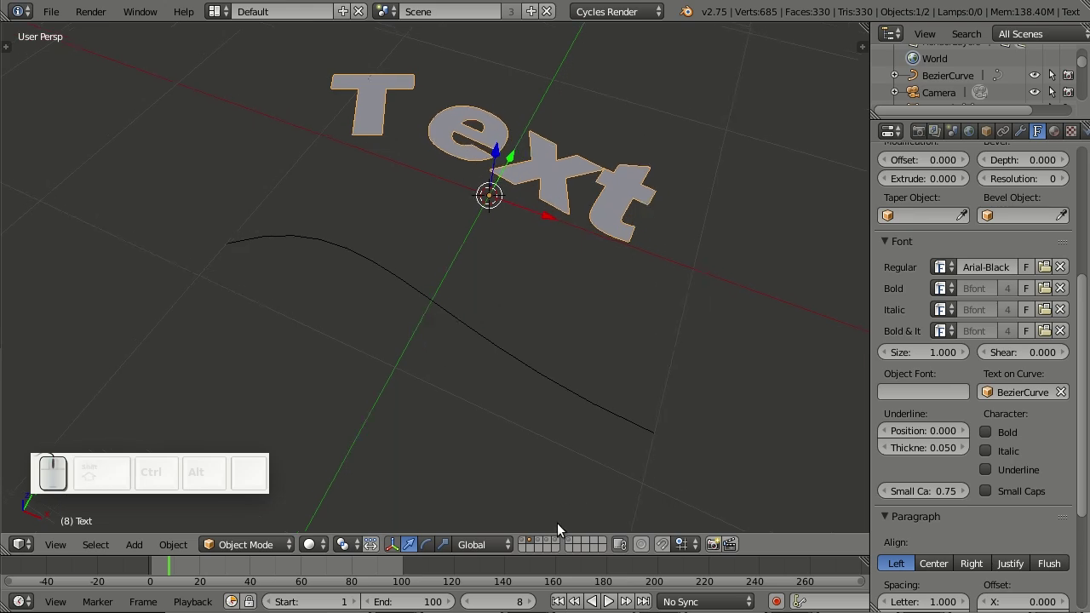
# Show the plane-and-cube layer, select the plane, and inspect its Solidify modifier (thickness 0.1570, Rim offset 2)
pyautogui.click(542, 541)
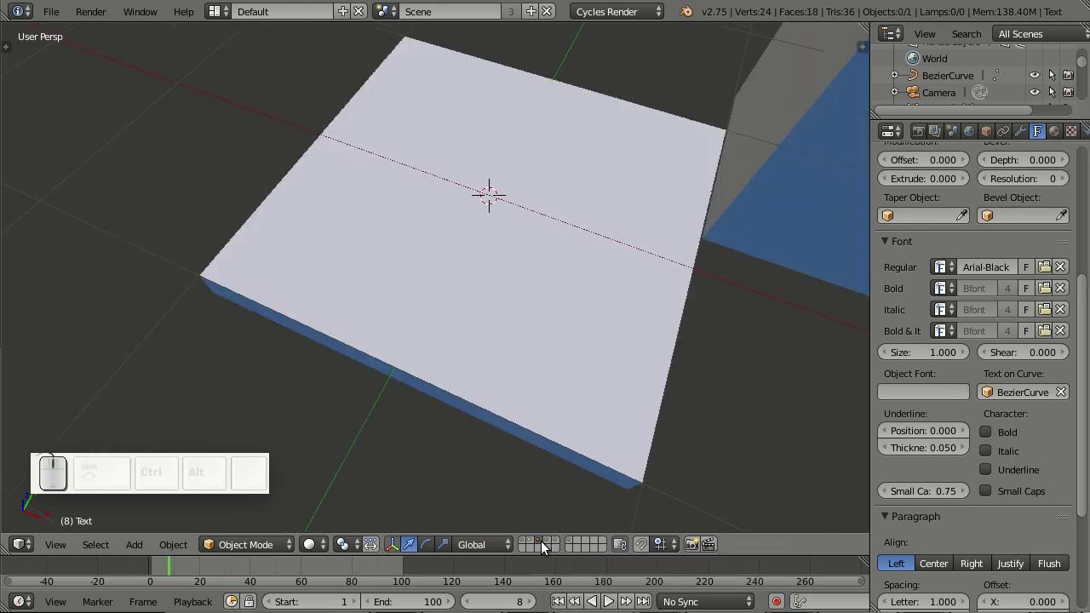
pyautogui.scroll(-2, 631, 330)
pyautogui.scroll(-2, 511, 364)
pyautogui.moveTo(508, 367); pyautogui.dragTo(475, 284, button='middle')
pyautogui.rightClick(389, 241)
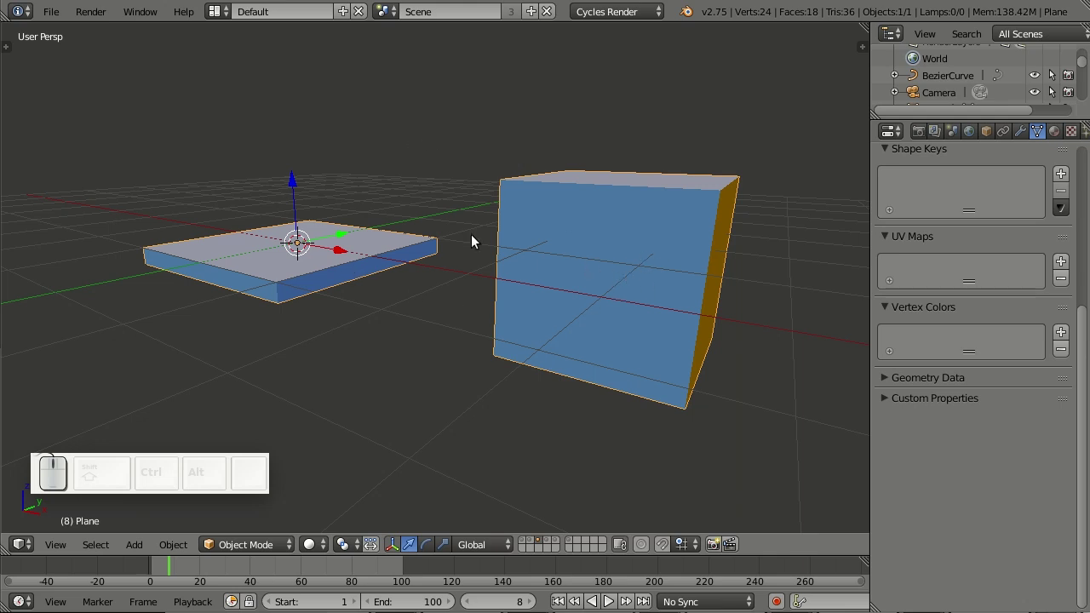
pyautogui.click(1022, 131)
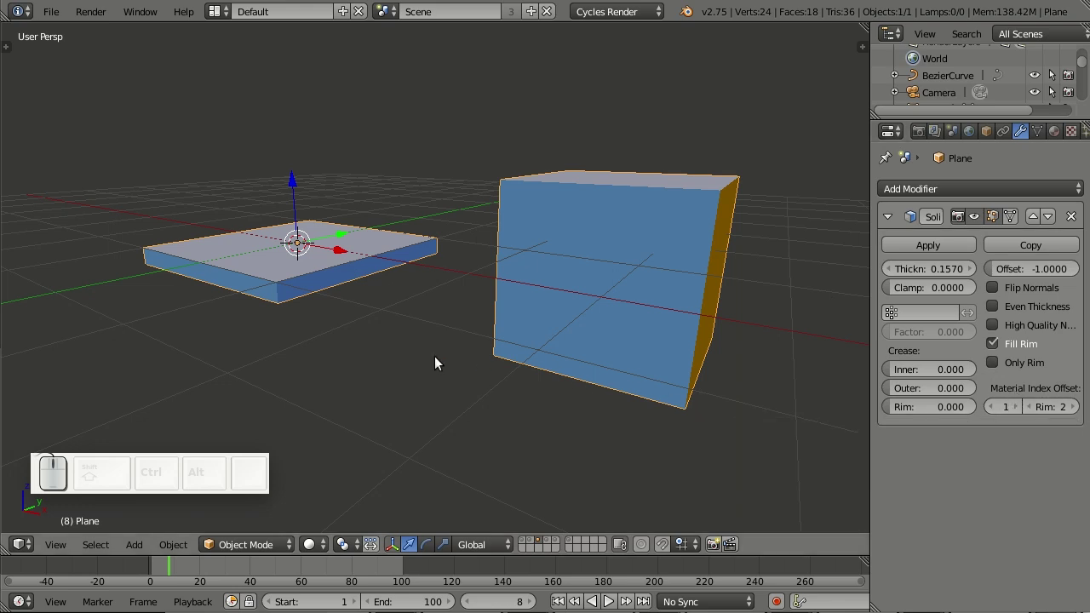
pyautogui.moveTo(434, 356); pyautogui.dragTo(405, 255, button='middle')
pyautogui.moveTo(628, 396); pyautogui.dragTo(429, 418, button='middle')
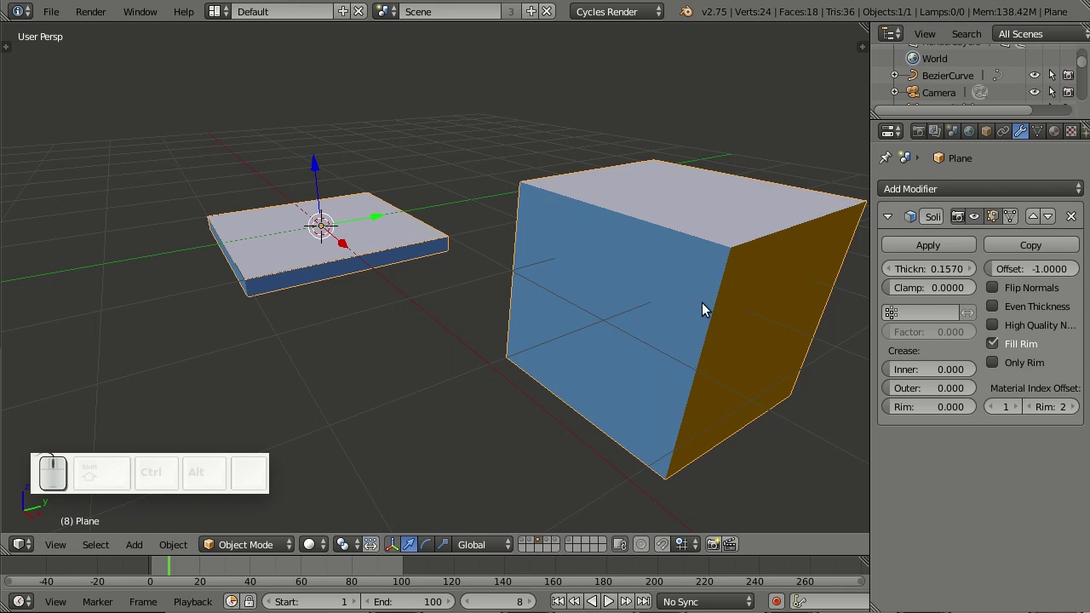
pyautogui.press('Tab')
pyautogui.press('Tab')
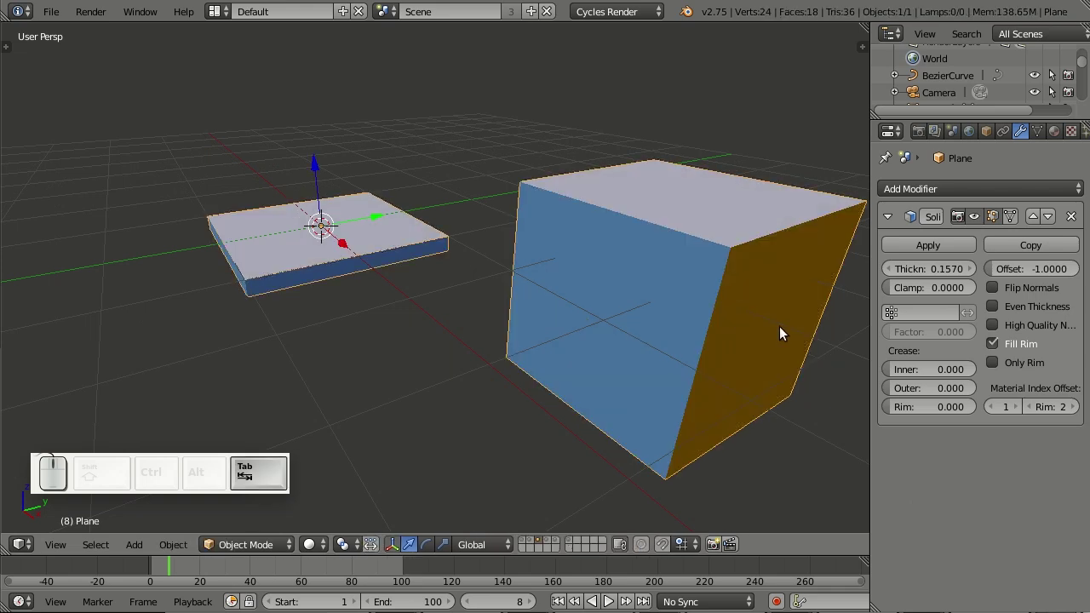
pyautogui.click(1053, 130)
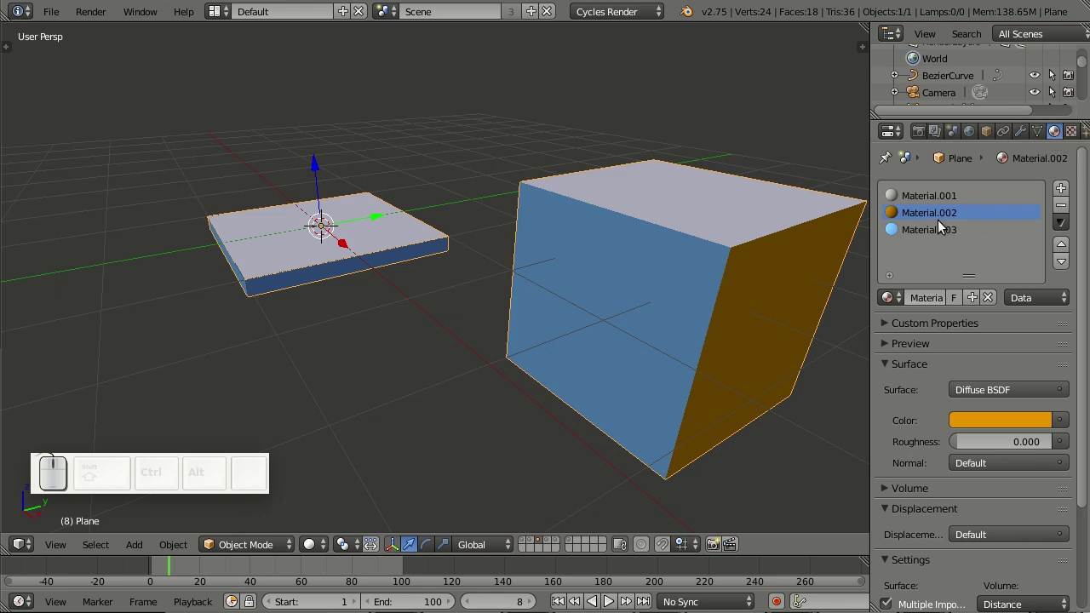
pyautogui.click(1060, 262)
pyautogui.moveTo(506, 396); pyautogui.dragTo(405, 290, button='middle')
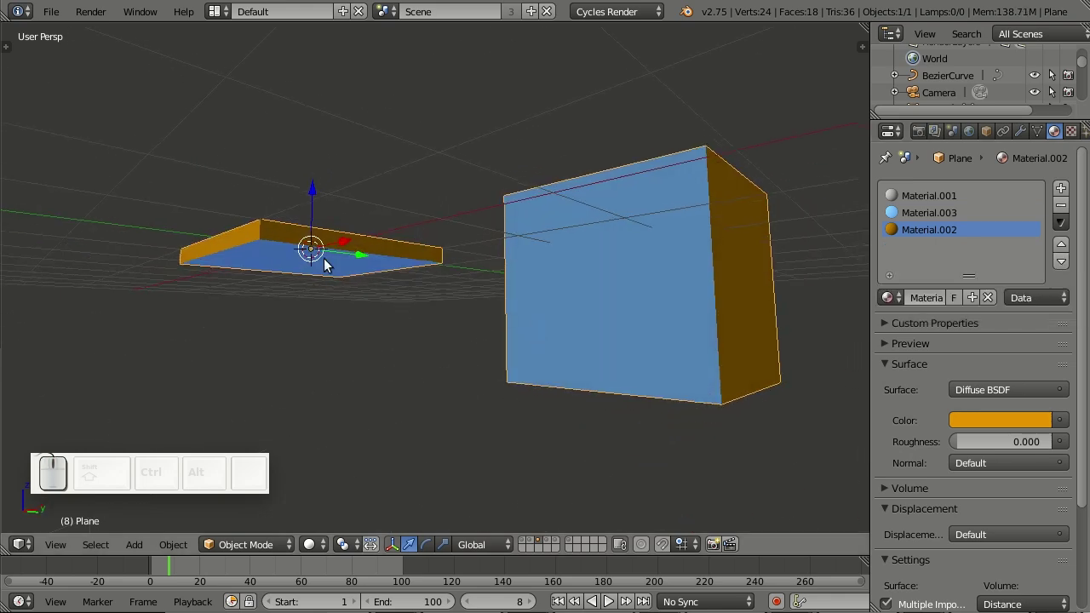
pyautogui.moveTo(323, 263); pyautogui.dragTo(443, 258, button='middle')
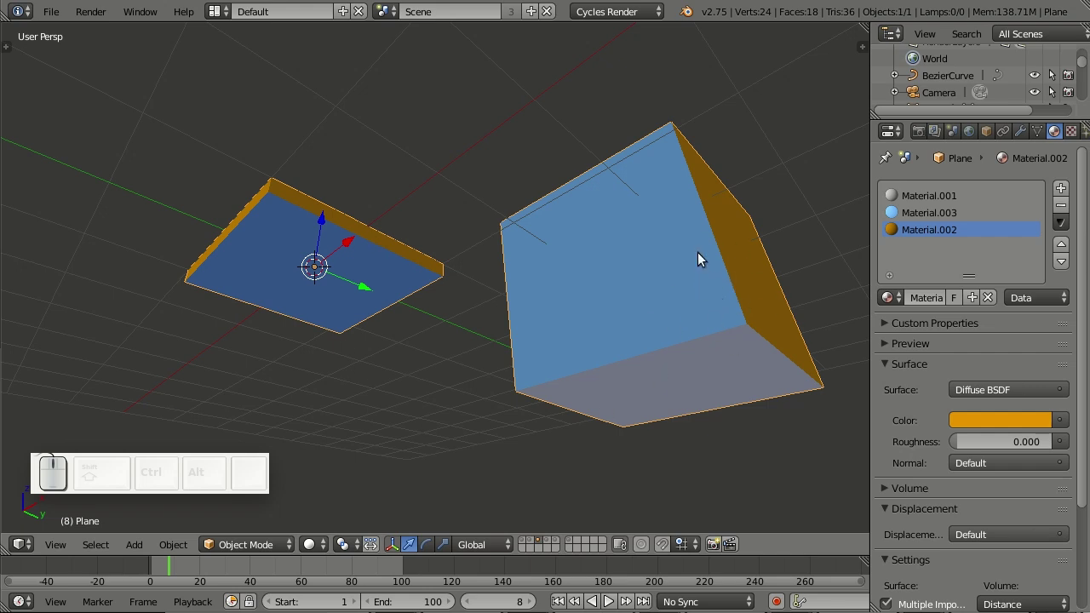
pyautogui.click(1060, 244)
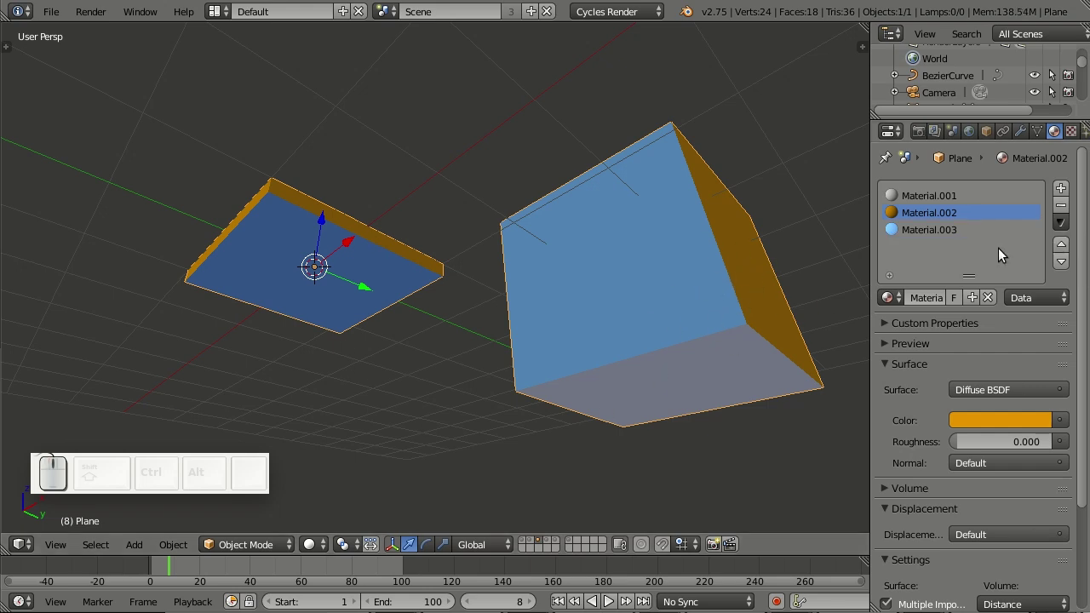
pyautogui.moveTo(495, 321); pyautogui.dragTo(331, 283, button='middle')
pyautogui.moveTo(424, 306); pyautogui.dragTo(450, 414, button='middle')
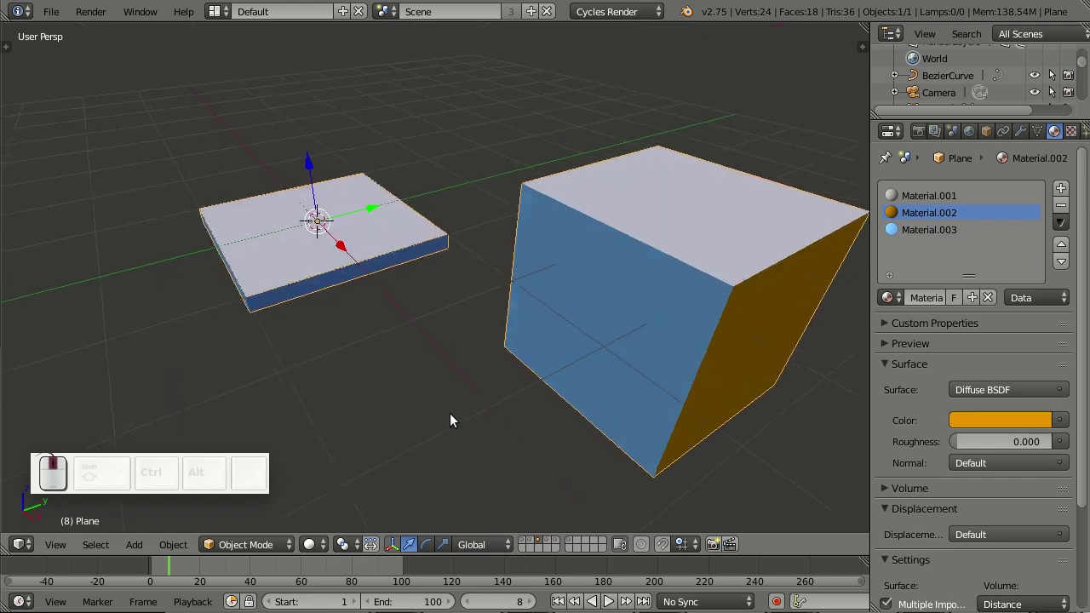
pyautogui.click(1020, 132)
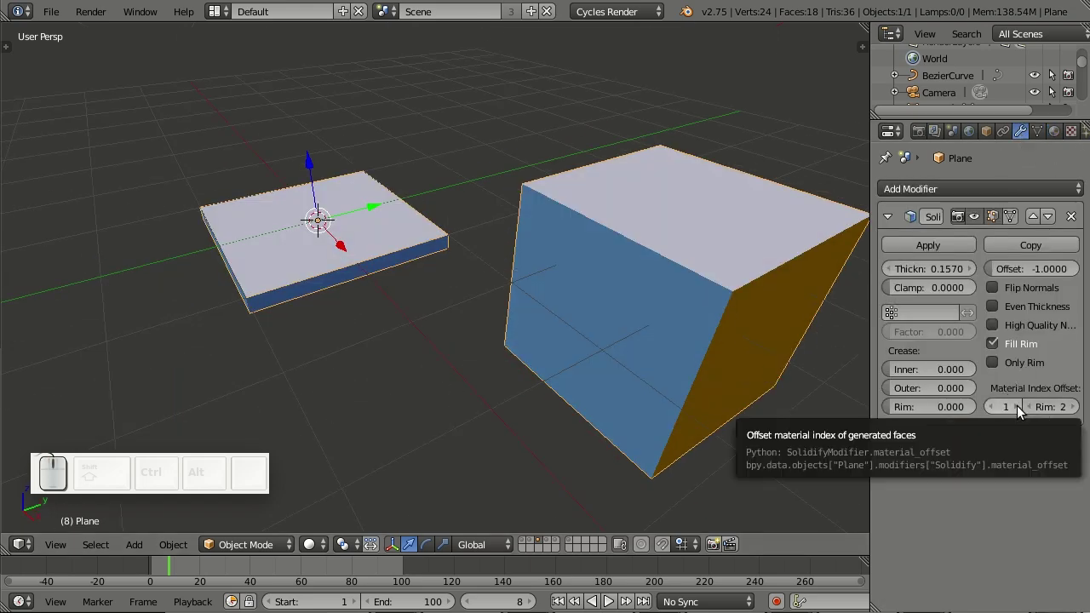
# Switch to the layer with the torus, cone and monkey and orbit slightly around them
pyautogui.scroll(-2, 596, 443)
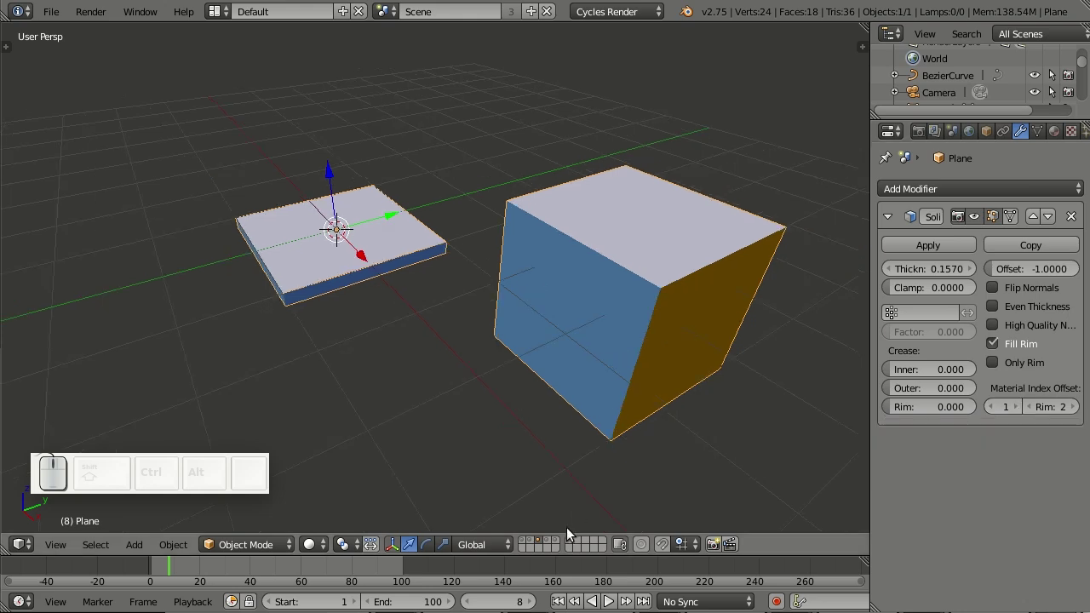
pyautogui.click(547, 541)
pyautogui.moveTo(510, 358); pyautogui.dragTo(575, 337, button='middle')
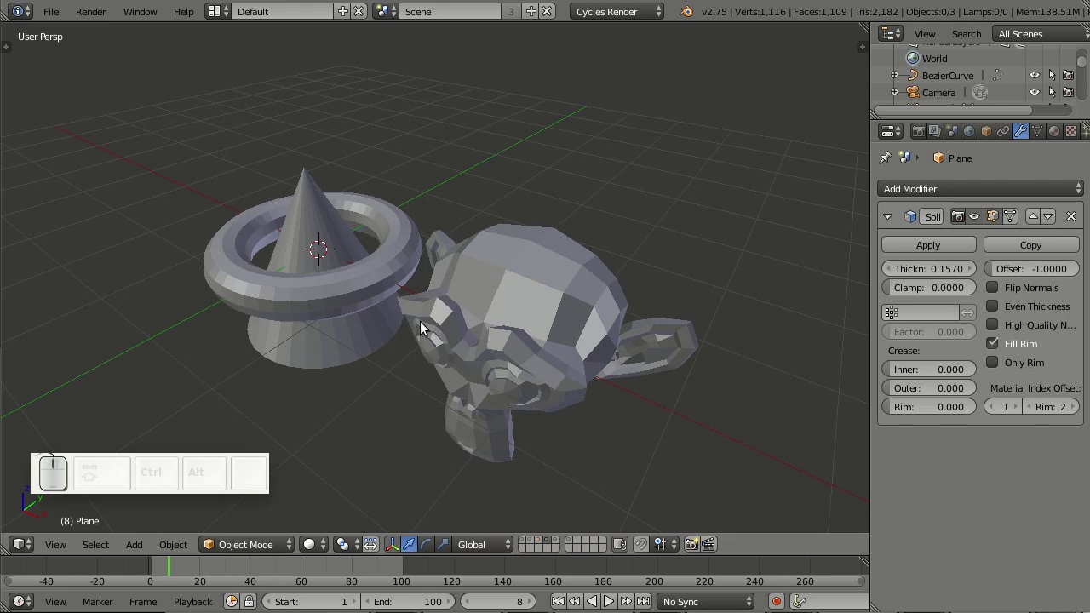
# Select the monkey, torus and cone, and try smooth then flat shading on them
pyautogui.click(986, 131)
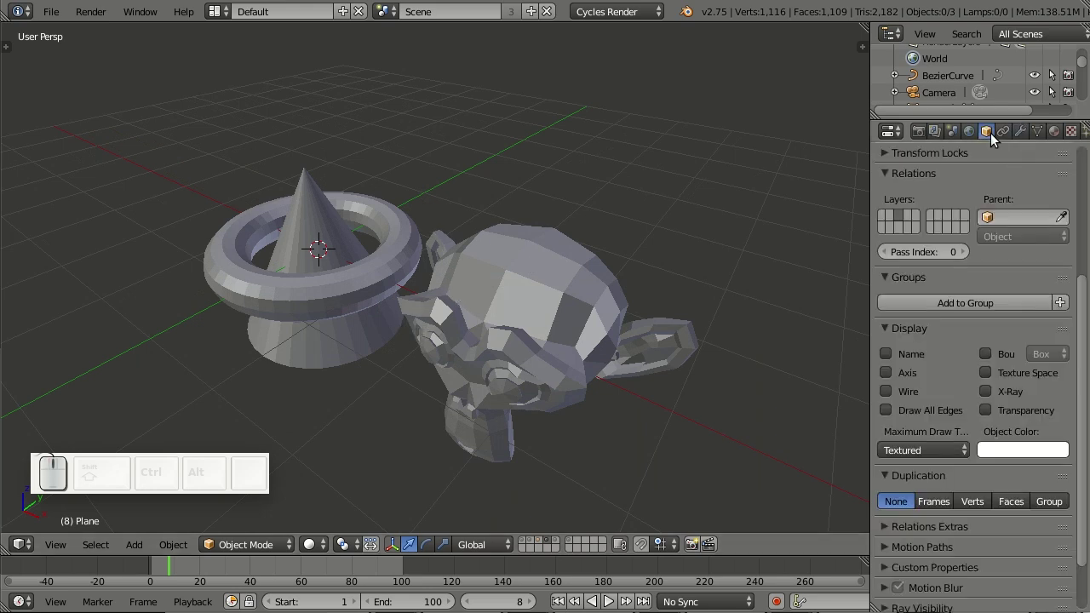
pyautogui.keyDown('shift'); pyautogui.rightClick(476, 309); pyautogui.keyUp('shift')
pyautogui.keyDown('shift'); pyautogui.rightClick(375, 263); pyautogui.keyUp('shift')
pyautogui.keyDown('shift'); pyautogui.rightClick(356, 328); pyautogui.keyUp('shift')
pyautogui.click(10, 49)
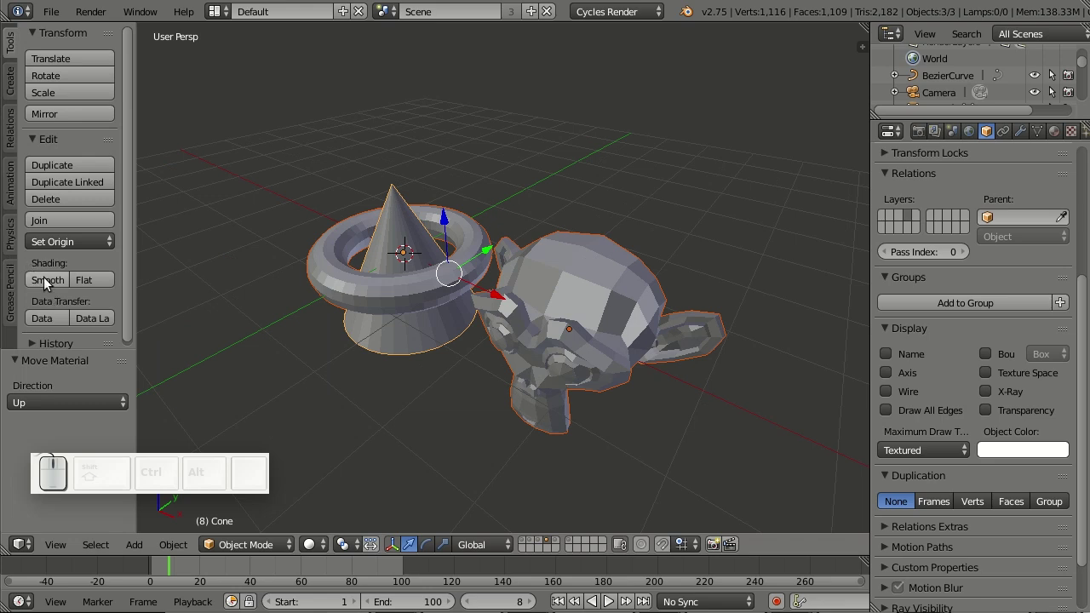
pyautogui.click(46, 280)
pyautogui.click(85, 279)
pyautogui.press('t')
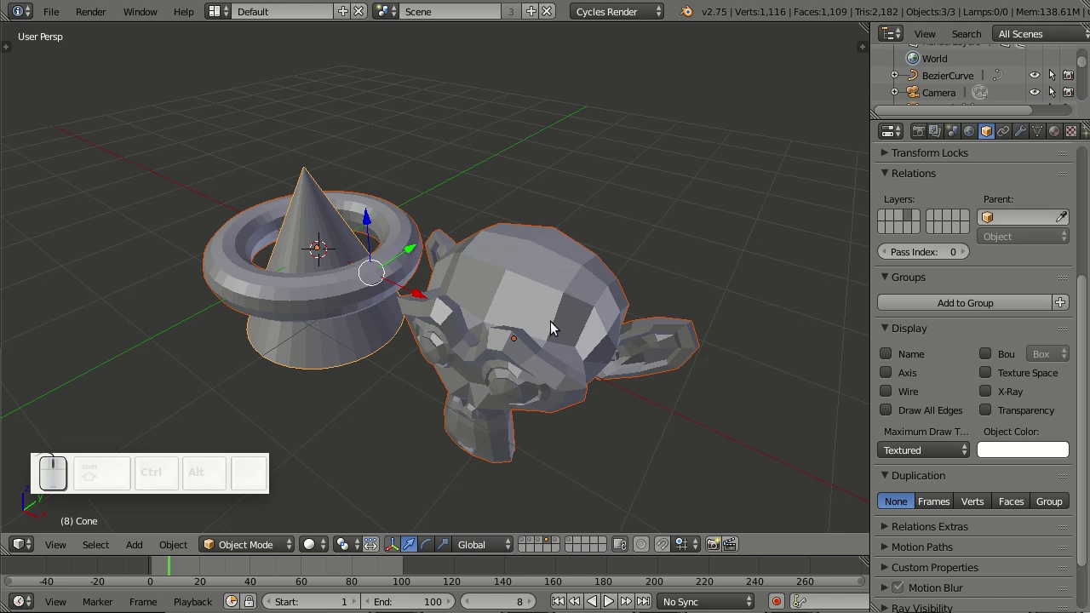
# Raise the cone's pass index to 1, compare it with the monkey, then reset it to 0
pyautogui.click(959, 252)
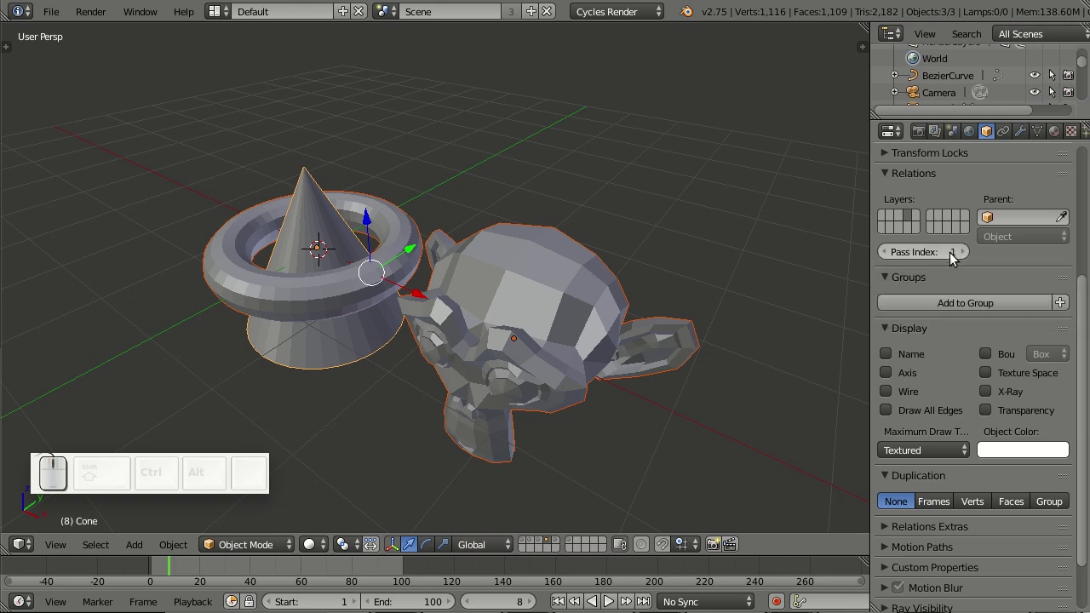
pyautogui.rightClick(500, 307)
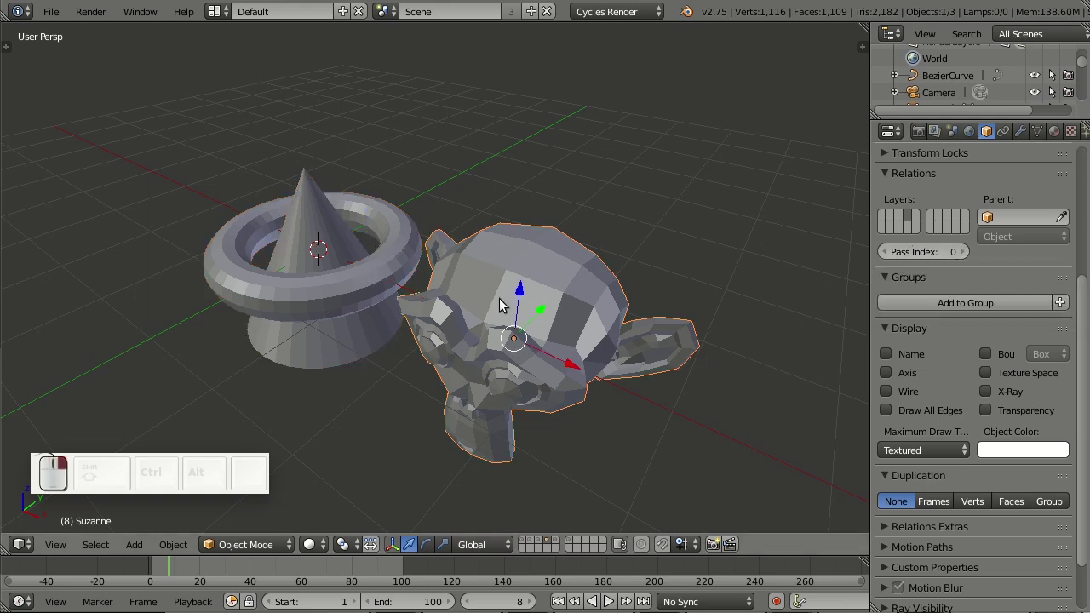
pyautogui.rightClick(362, 340)
pyautogui.rightClick(357, 336)
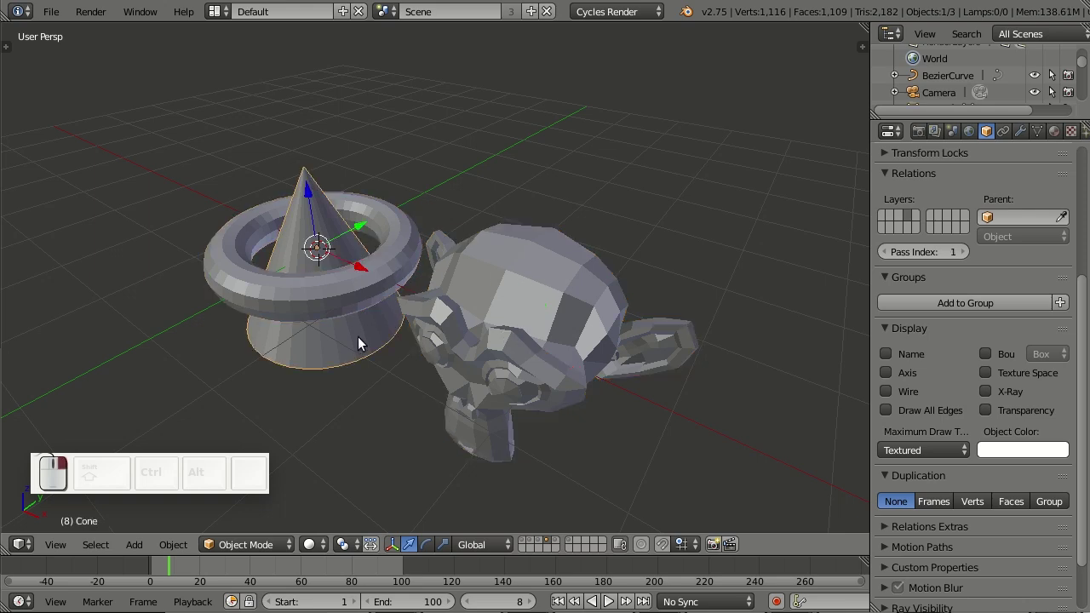
pyautogui.click(895, 260)
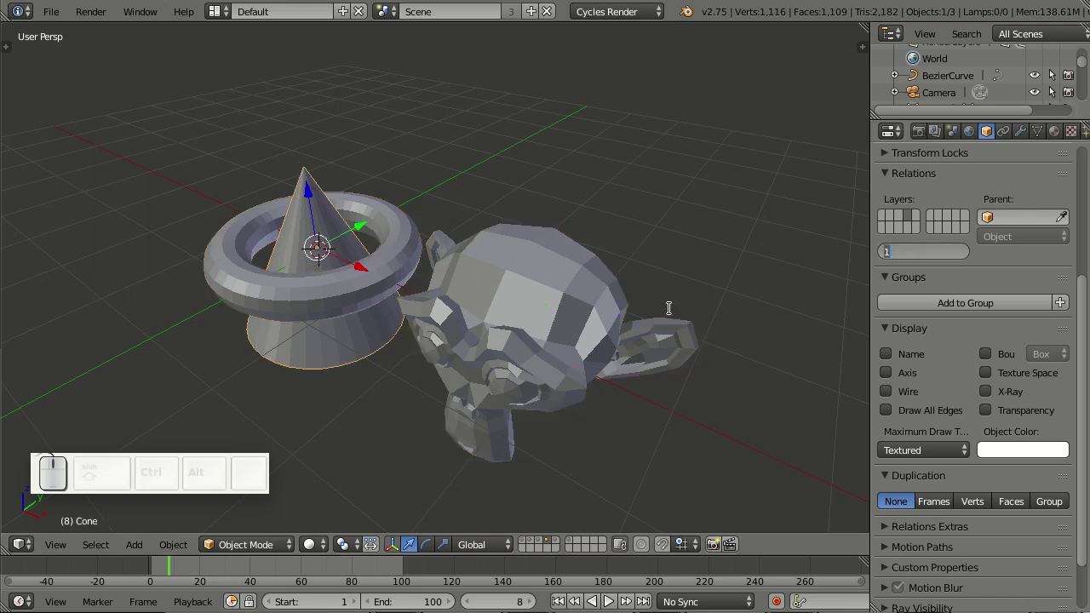
pyautogui.write('0')
pyautogui.press('Return')
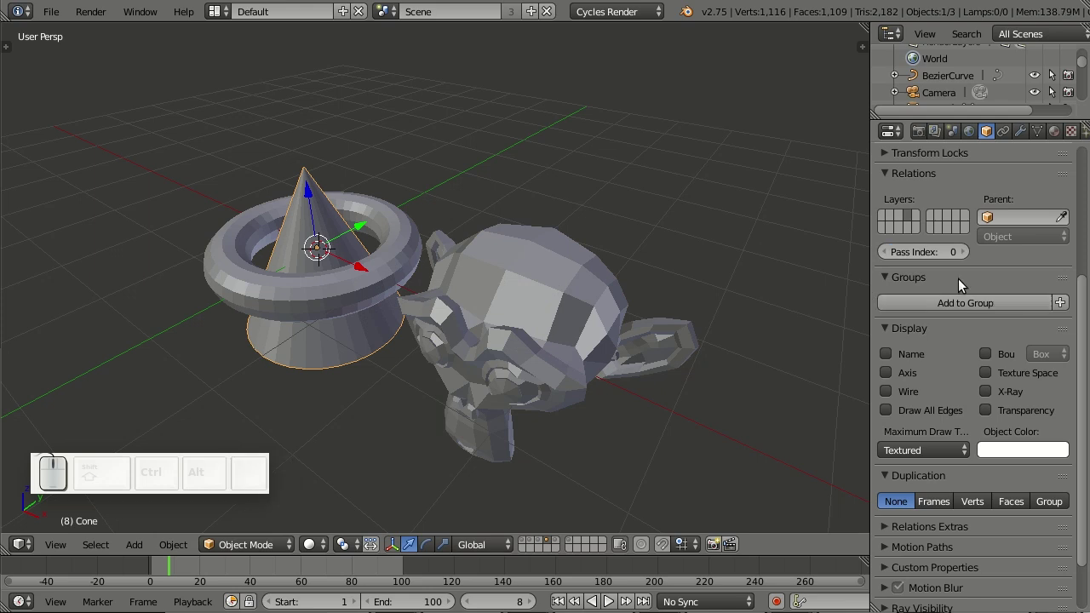
# Give the cone, torus and monkey pass index 1 together, then return the monkey to 0
pyautogui.keyDown('shift'); pyautogui.rightClick(391, 251); pyautogui.keyUp('shift')
pyautogui.keyDown('shift'); pyautogui.rightClick(546, 282); pyautogui.keyUp('shift')
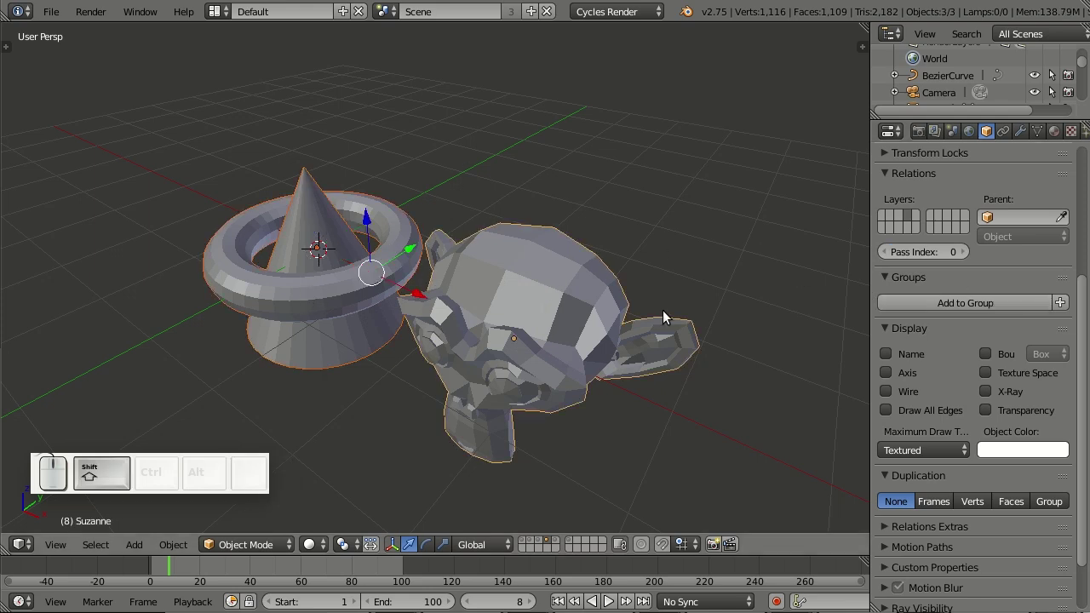
pyautogui.keyDown('alt'); pyautogui.click(961, 252); pyautogui.keyUp('alt')
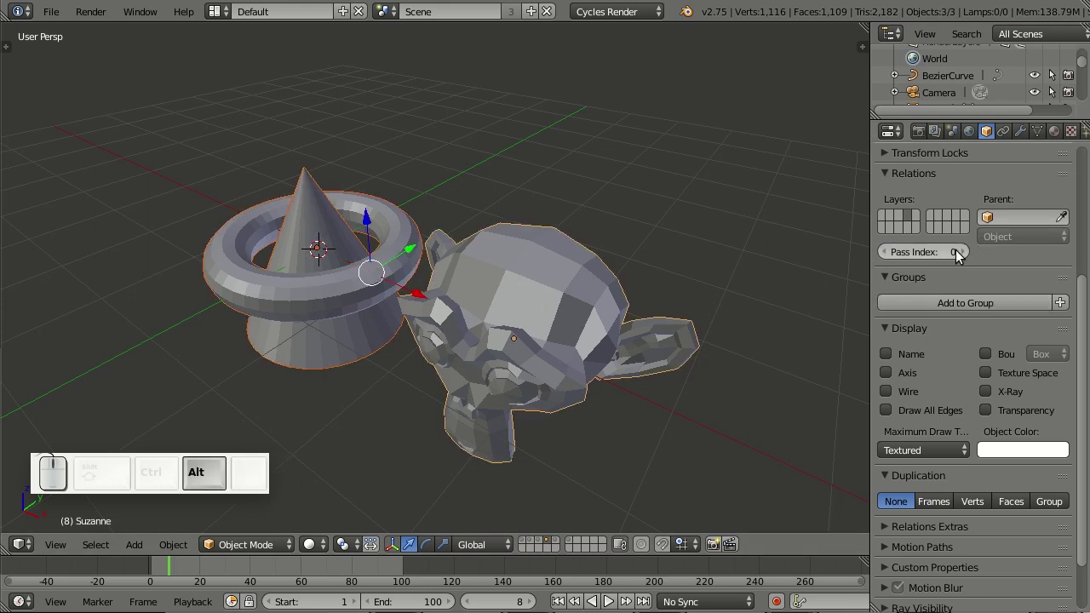
pyautogui.rightClick(349, 320)
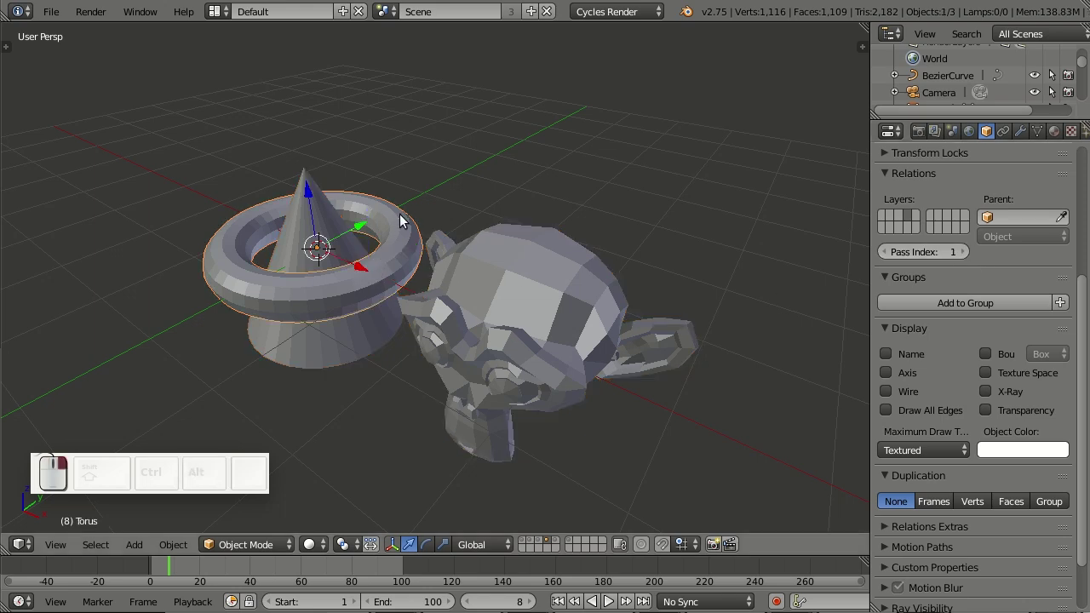
pyautogui.rightClick(539, 297)
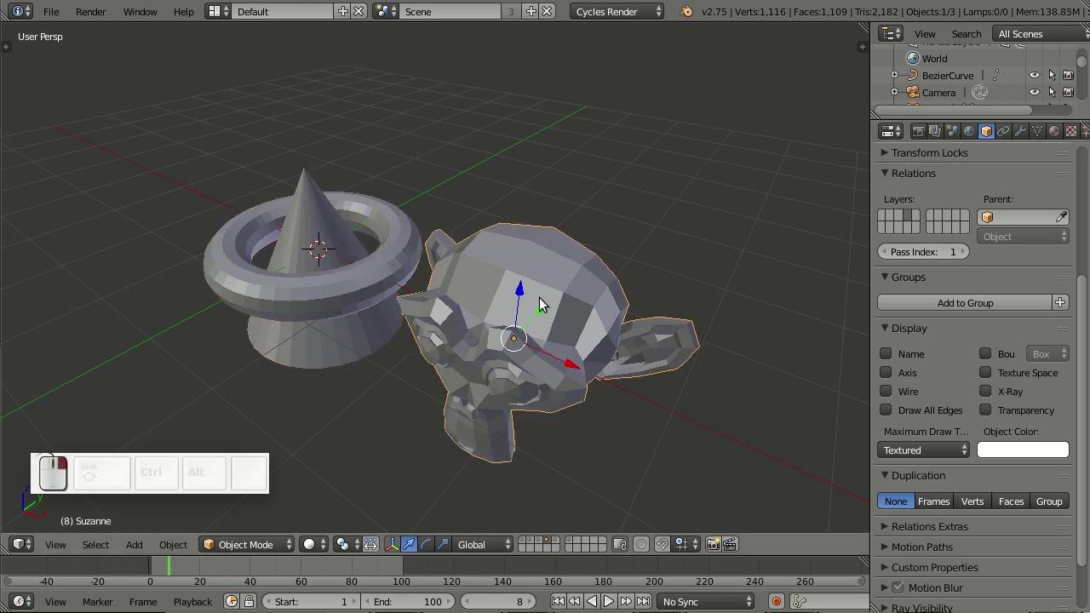
pyautogui.click(886, 252)
# Check the cone's and torus's pass indices and move the monkey further right
pyautogui.rightClick(365, 329)
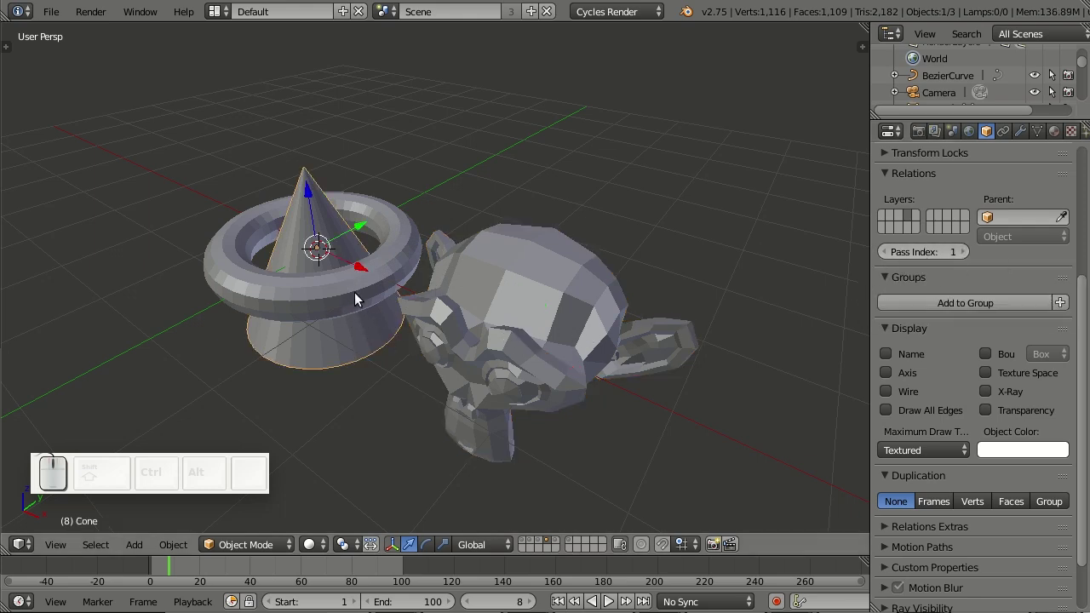
pyautogui.rightClick(356, 286)
pyautogui.rightClick(378, 320)
pyautogui.keyDown('shift'); pyautogui.rightClick(377, 282); pyautogui.keyUp('shift')
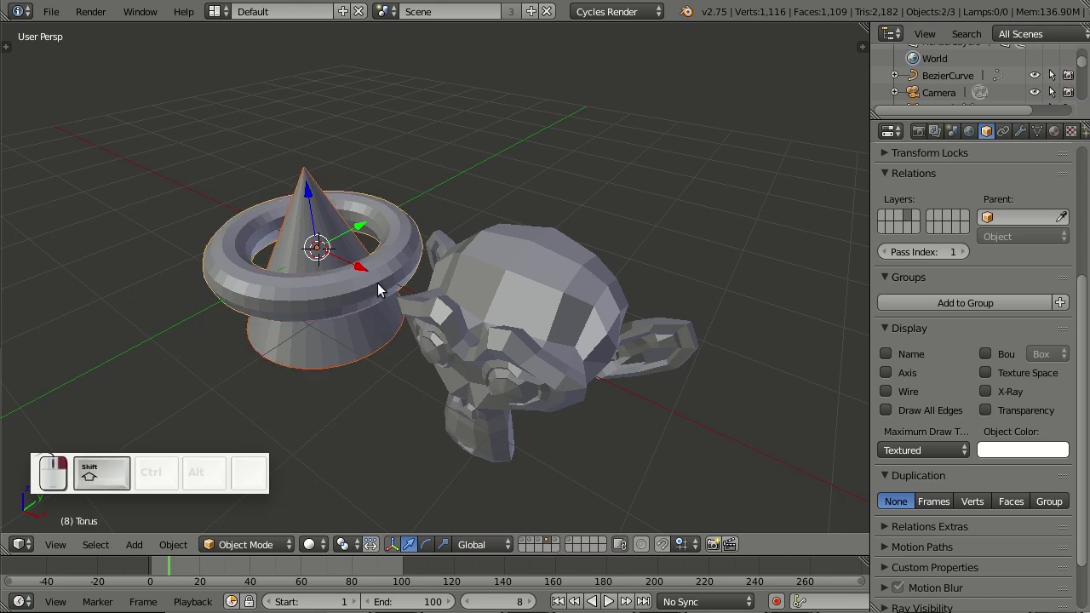
pyautogui.rightClick(523, 330)
pyautogui.rightClick(378, 264)
pyautogui.moveTo(478, 306); pyautogui.dragTo(645, 283, button='right')
# Raise the selected objects' pass index to 2 and move the monkey back toward the torus
pyautogui.keyDown('shift'); pyautogui.rightClick(379, 257); pyautogui.keyUp('shift')
pyautogui.keyDown('shift'); pyautogui.rightClick(377, 304); pyautogui.keyUp('shift')
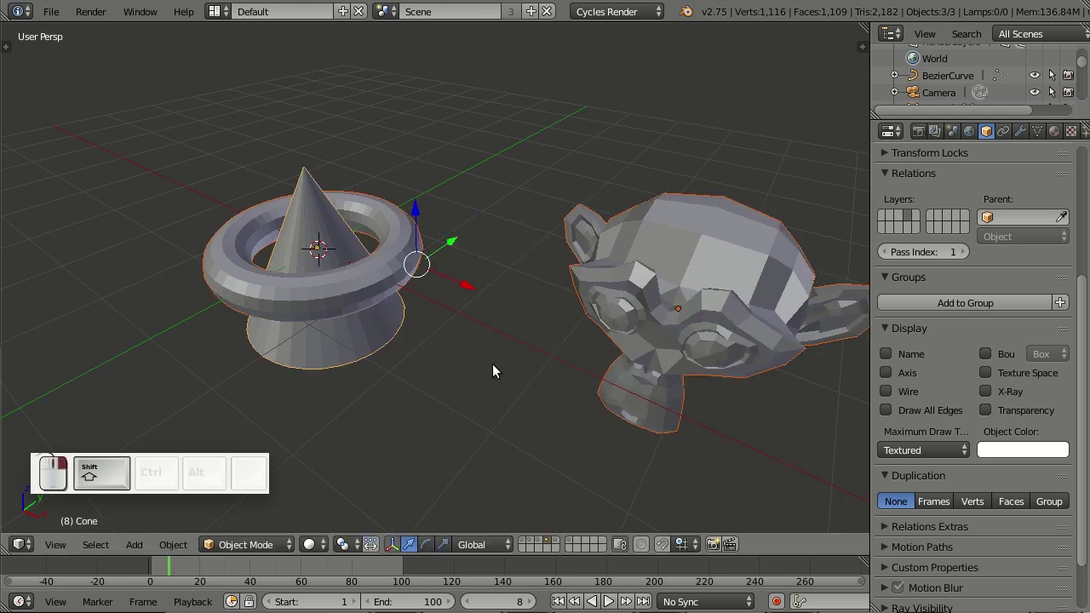
pyautogui.keyDown('alt'); pyautogui.click(959, 252); pyautogui.keyUp('alt')
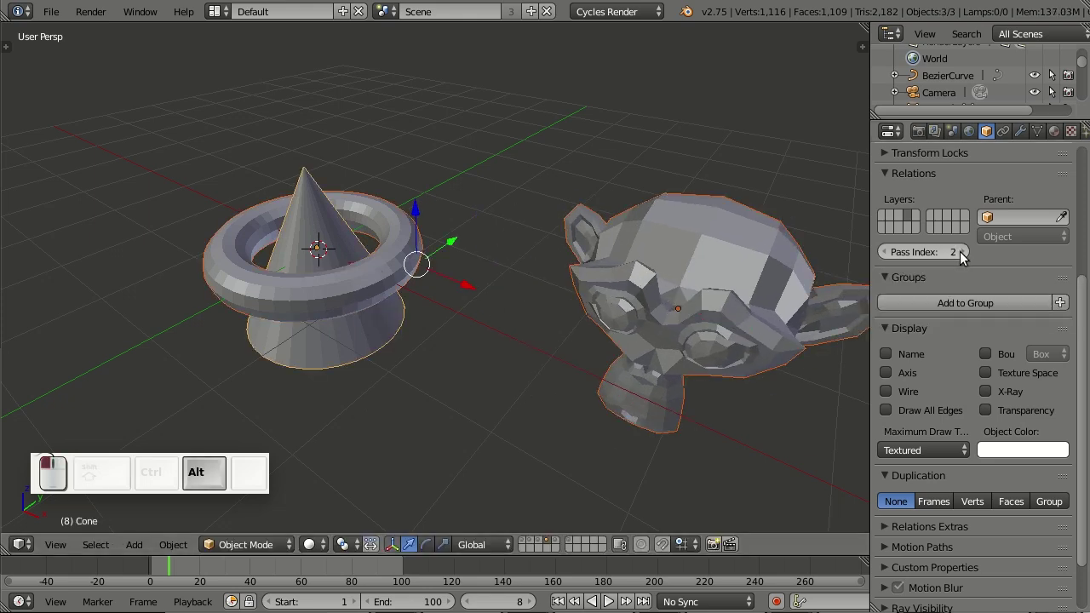
pyautogui.rightClick(396, 321)
pyautogui.rightClick(398, 259)
pyautogui.moveTo(656, 267); pyautogui.dragTo(558, 288, button='right')
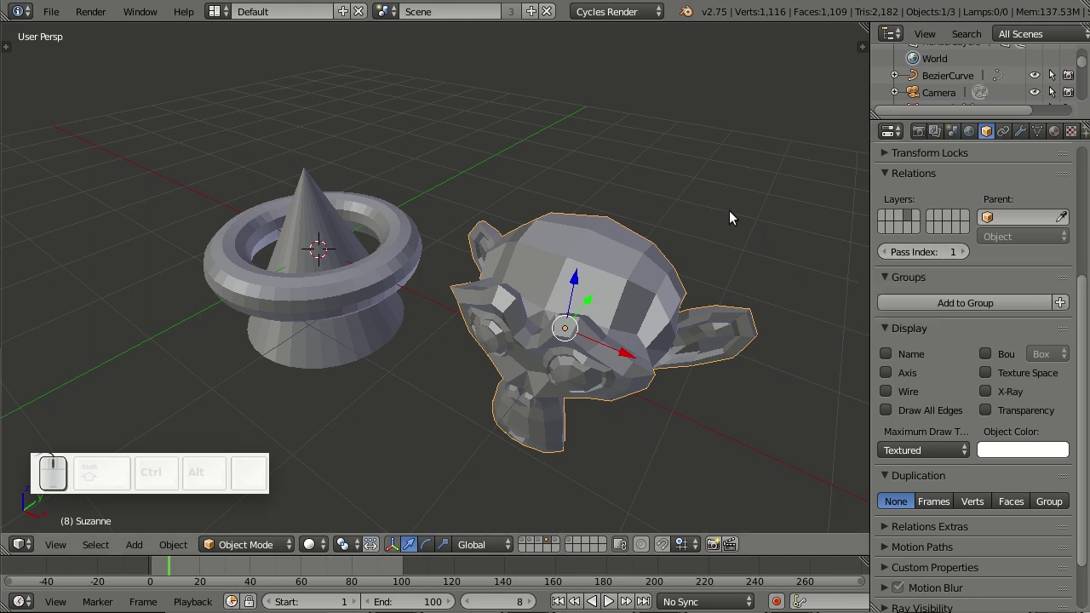
# Open the properties sidebar and fold its Transform, Grease Pencil and View sections
pyautogui.click(865, 47)
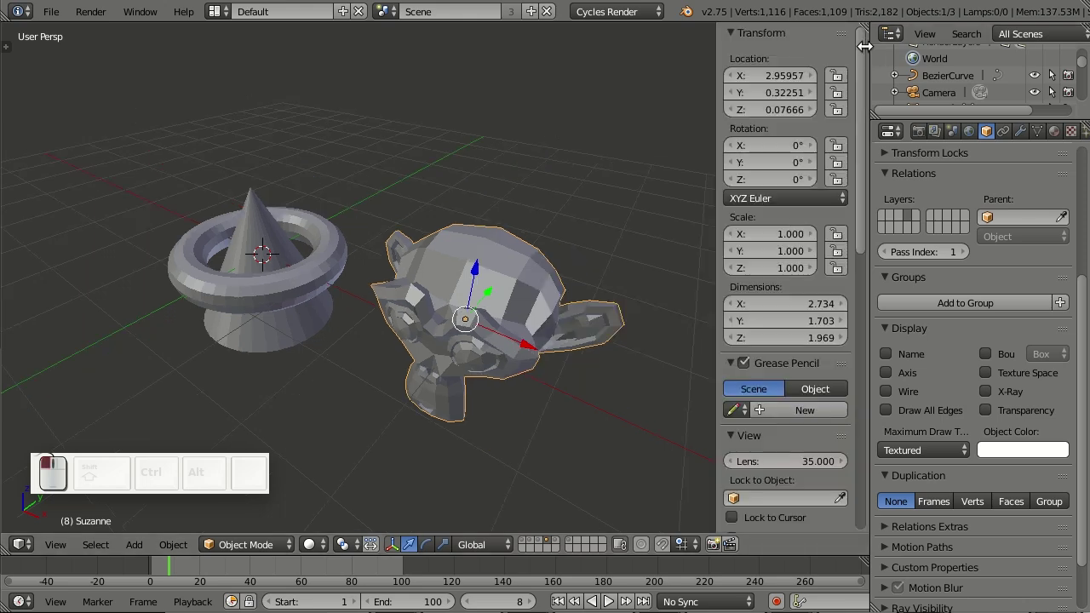
pyautogui.click(729, 32)
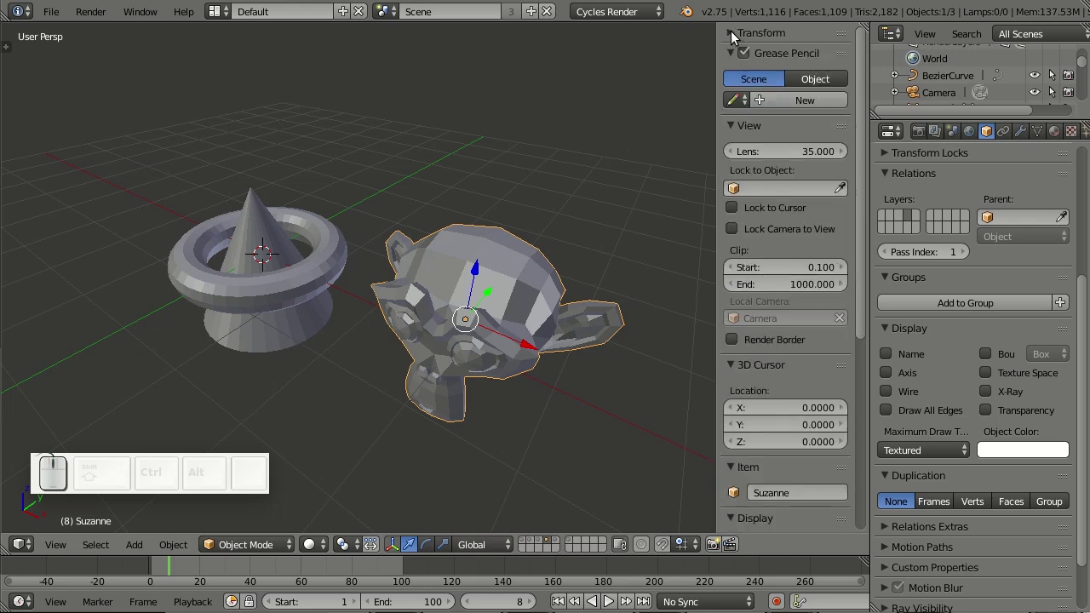
pyautogui.click(731, 32)
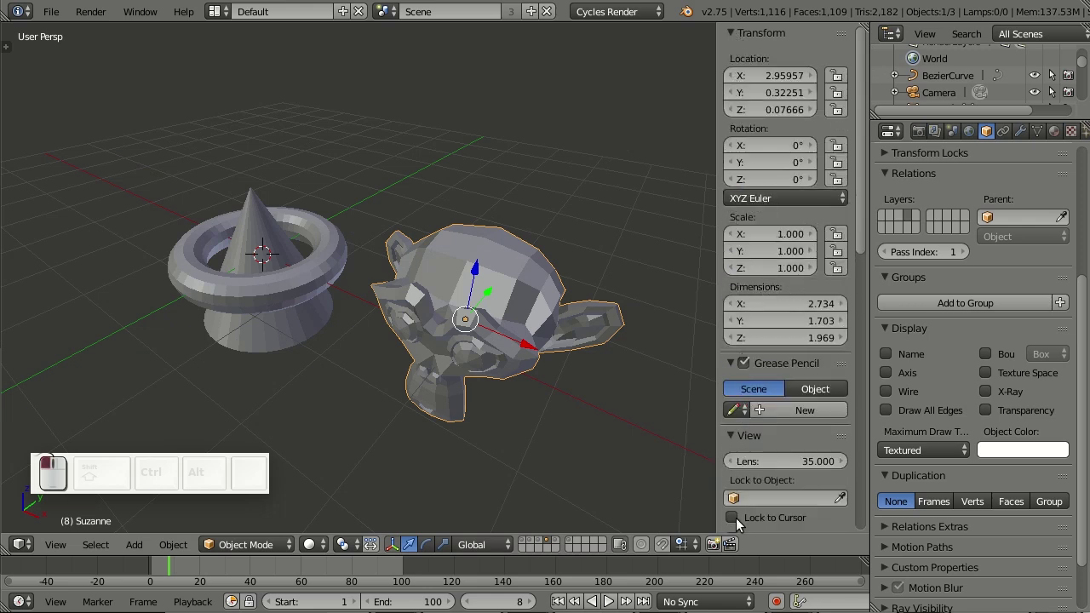
pyautogui.click(729, 33)
pyautogui.click(728, 53)
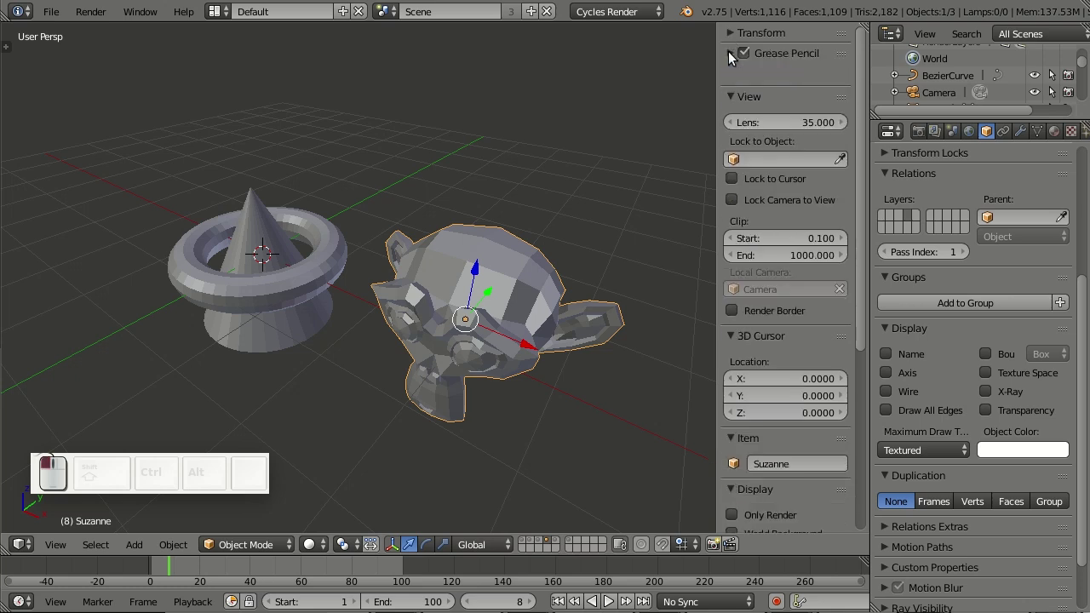
pyautogui.click(728, 68)
# Re-expand, then fold Transform, Display, Grease Pencil, View and the remaining sections shut
pyautogui.click(729, 32)
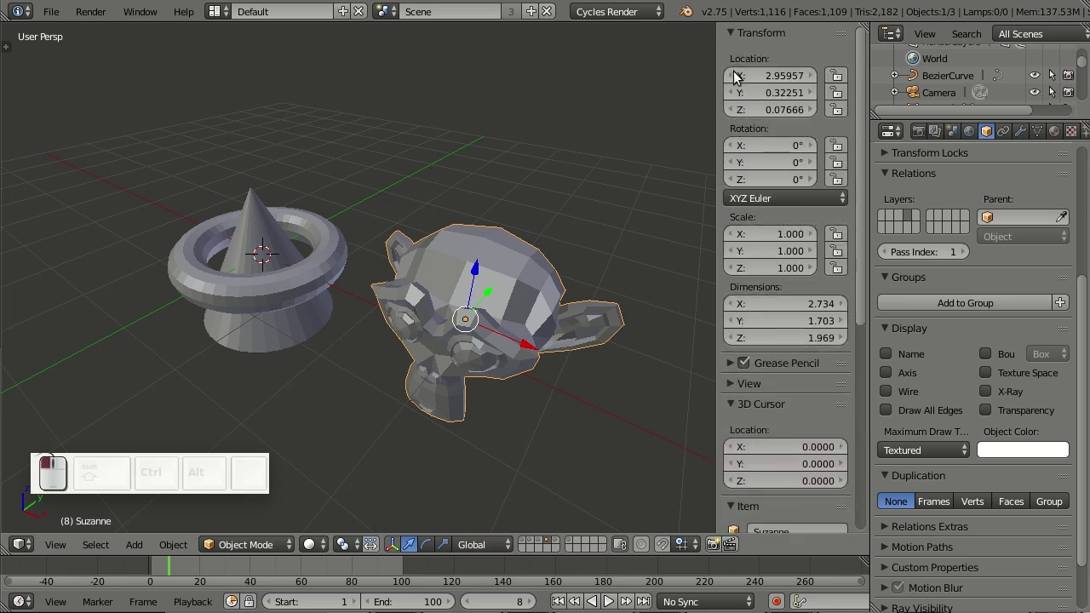
pyautogui.click(730, 364)
pyautogui.click(730, 435)
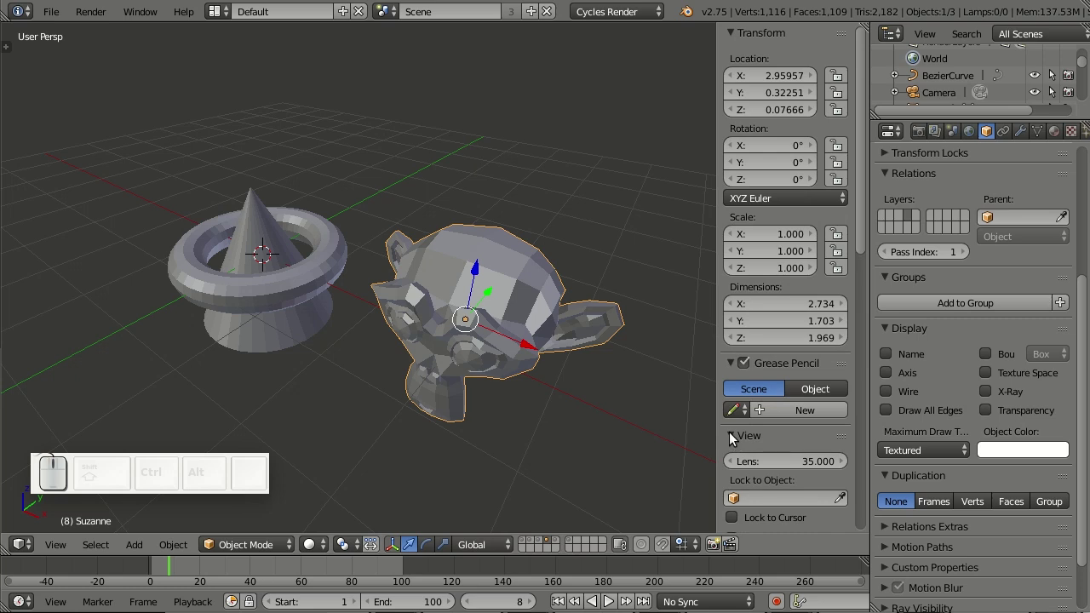
pyautogui.click(731, 435)
pyautogui.click(726, 361)
pyautogui.click(735, 38)
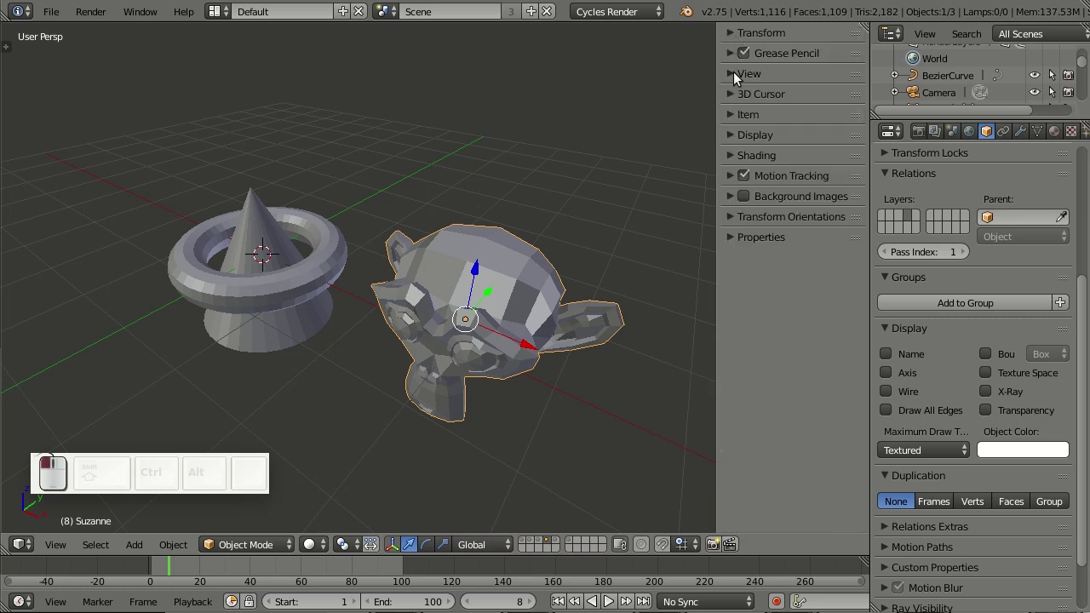
pyautogui.moveTo(730, 239)
pyautogui.mouseDown()
pyautogui.moveTo(728, 36)
pyautogui.moveTo(732, 183)
pyautogui.moveTo(746, 244)
pyautogui.moveTo(738, 293)
pyautogui.mouseUp()
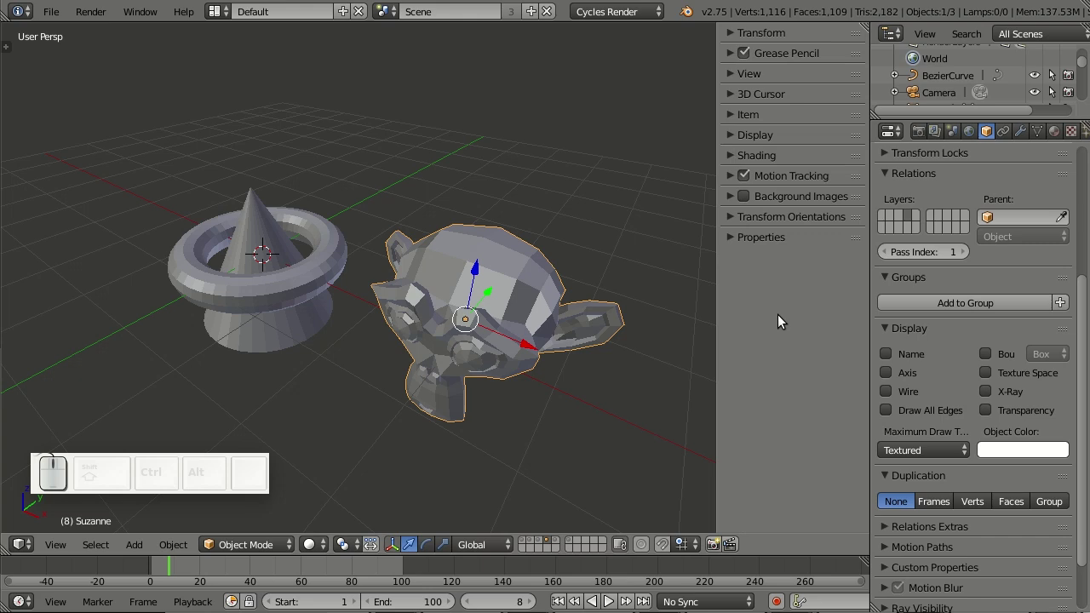